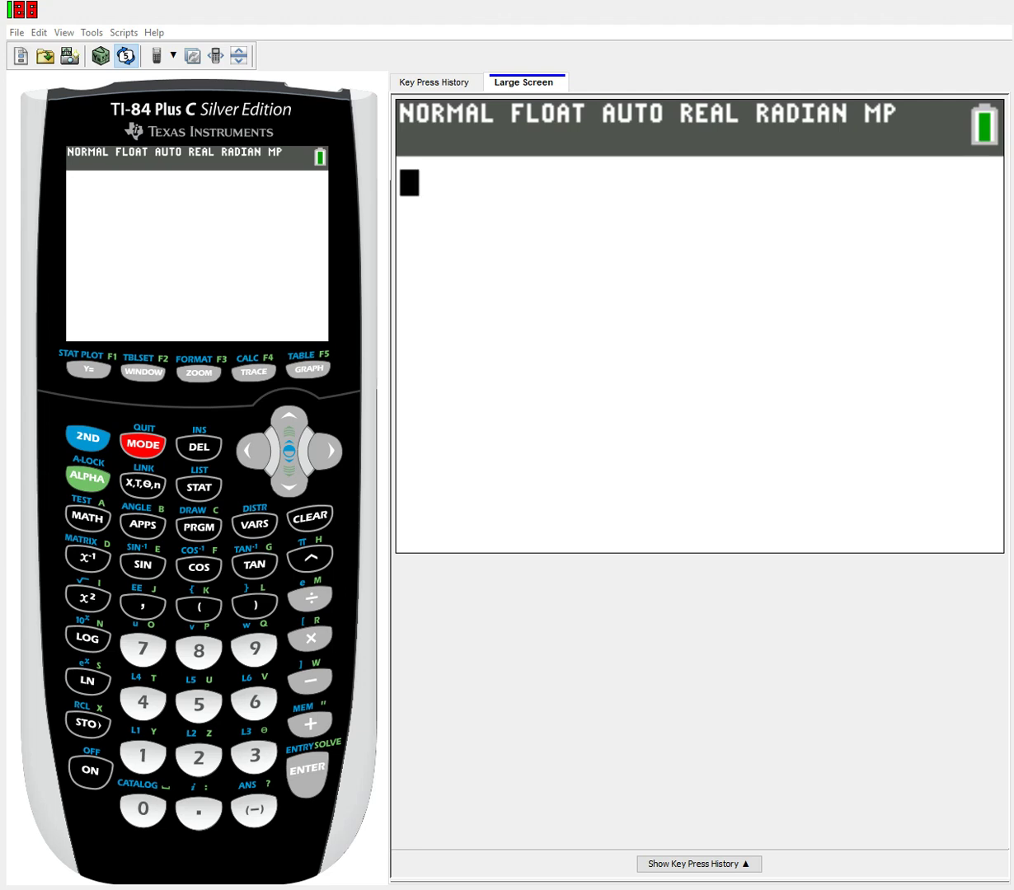
- Open the DISTR distribution menu and move between normalpdf and normalcdf at the top
left_click(89, 434)
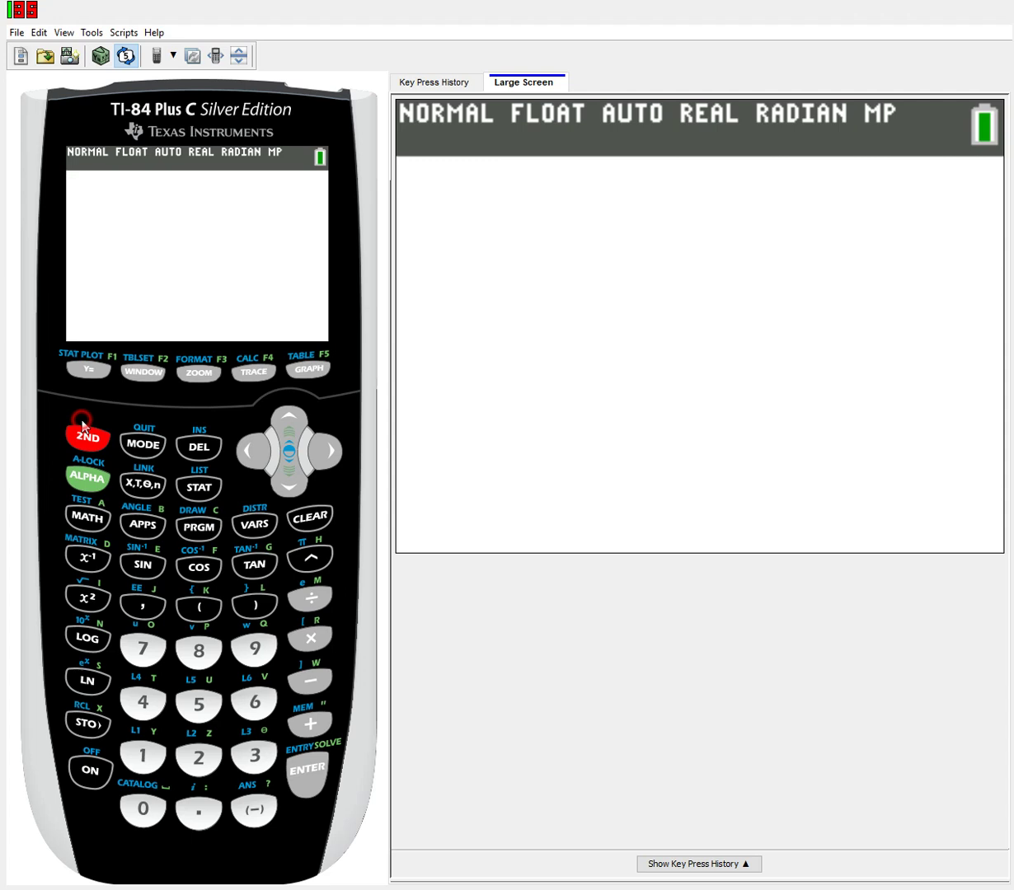
left_click(255, 513)
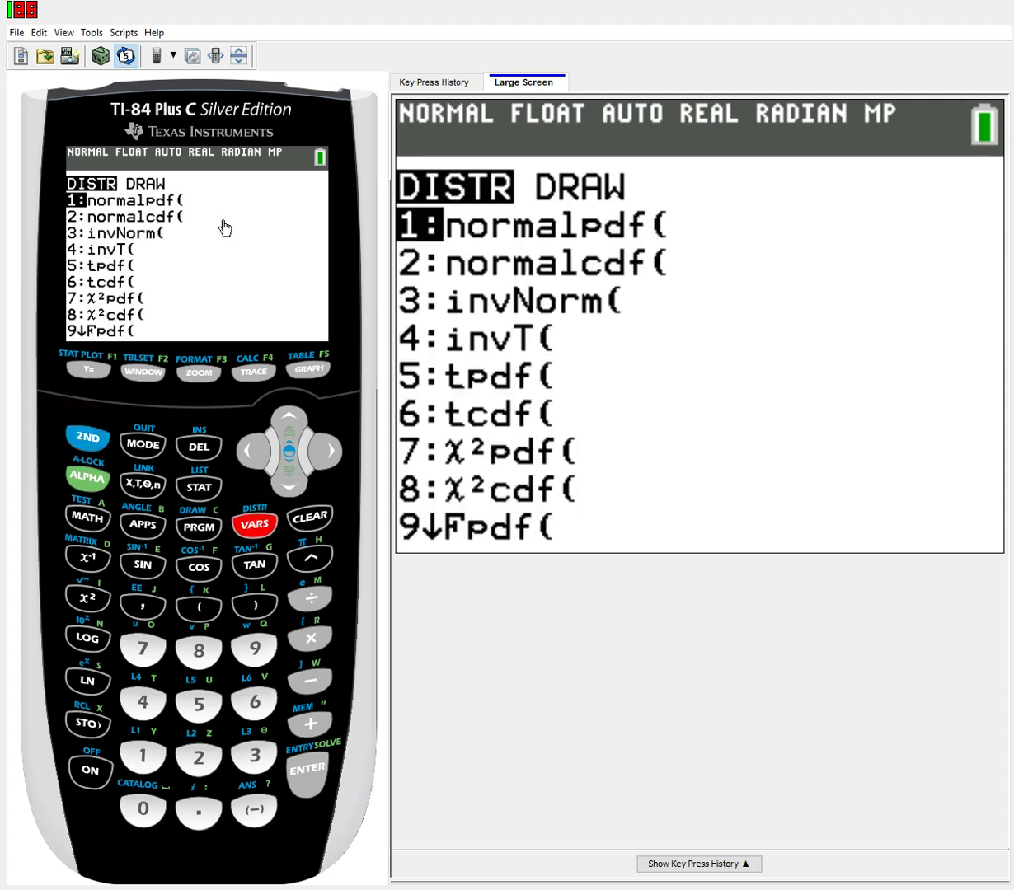
left_click(286, 470)
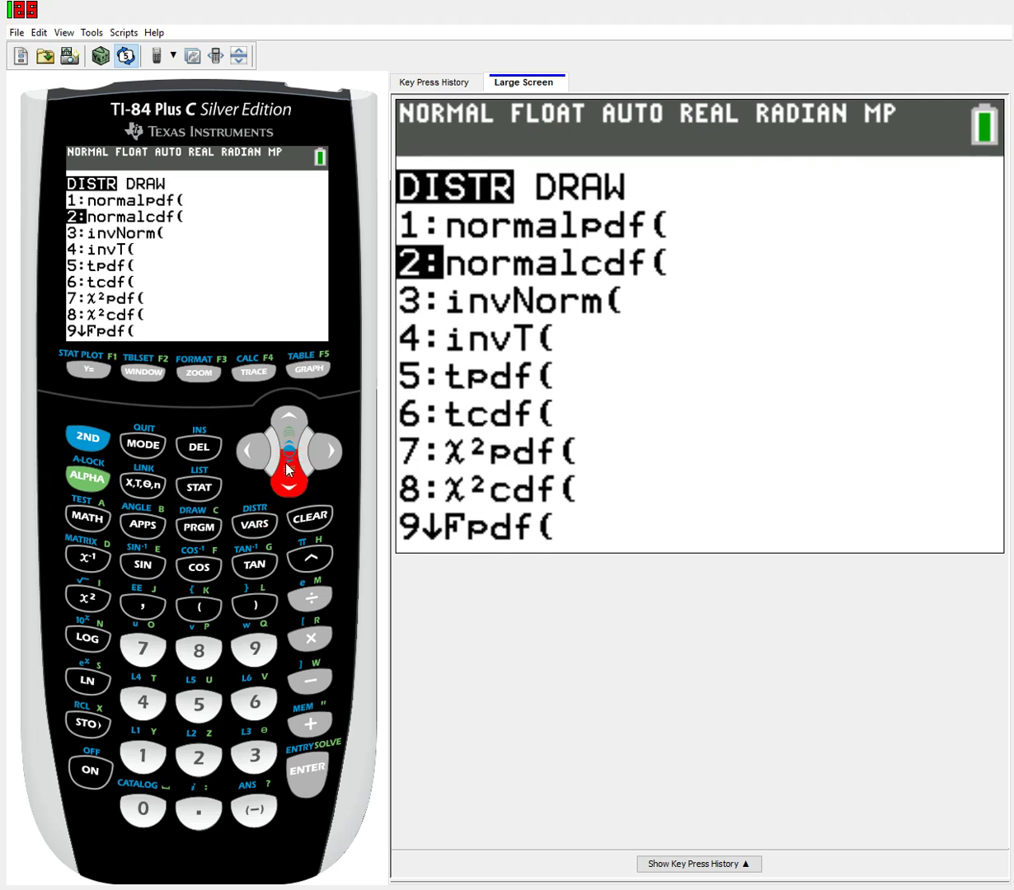
left_click(286, 470)
key("Up")
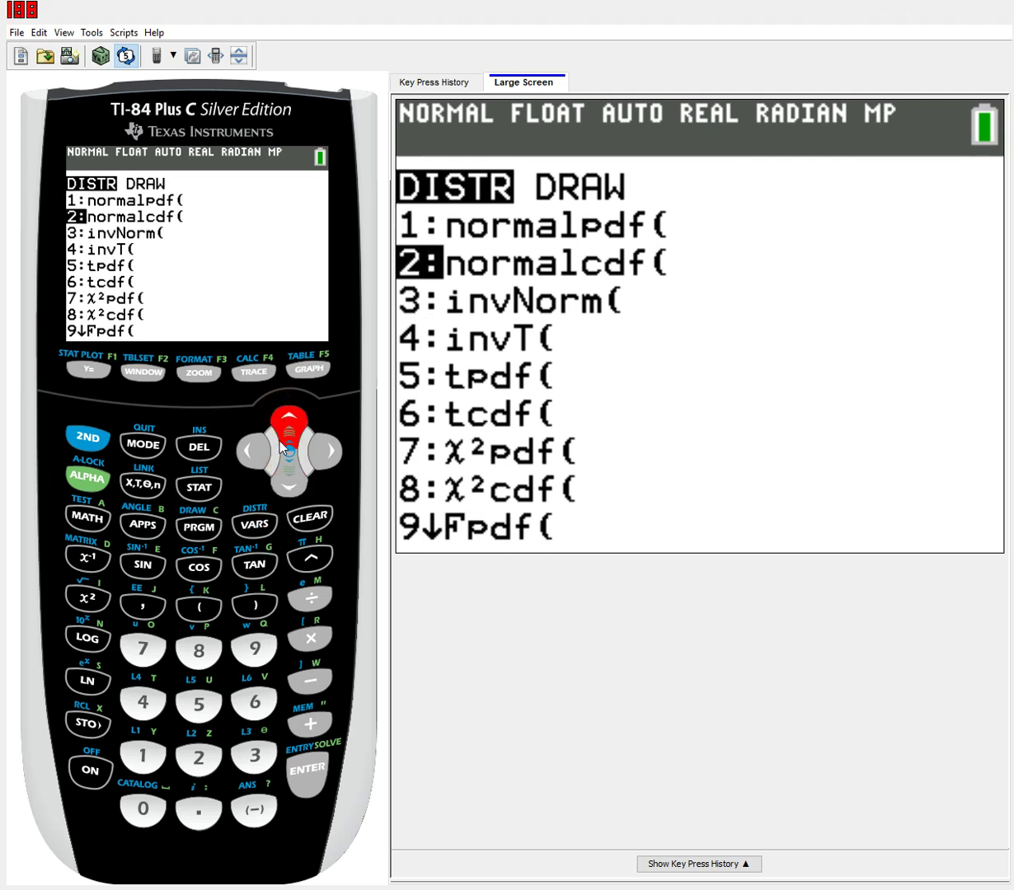
key("Up")
left_click(284, 468)
key("Up")
- Scroll down past the invNorm, t, χ² and F entries to binompdf and binomcdf
left_click(281, 470)
left_click(282, 470)
left_click(282, 470)
left_click(283, 470)
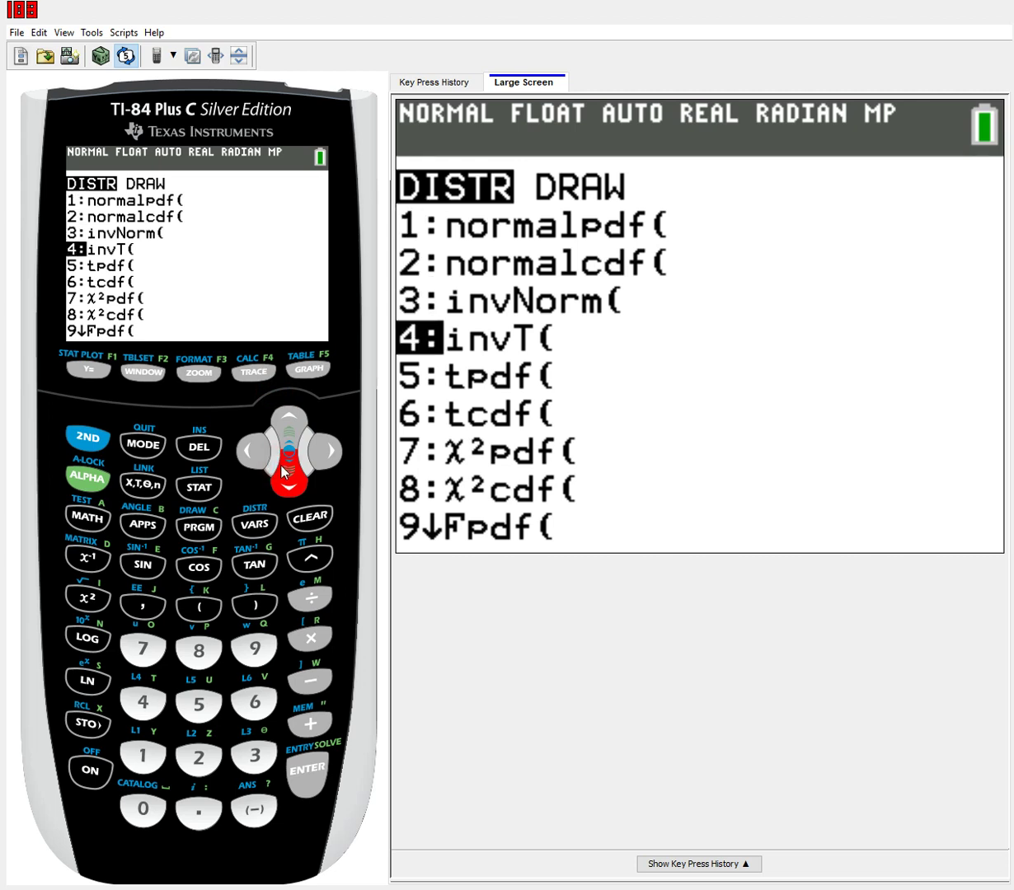
left_click(282, 470)
left_click(282, 470)
left_click(282, 470)
left_click(282, 471)
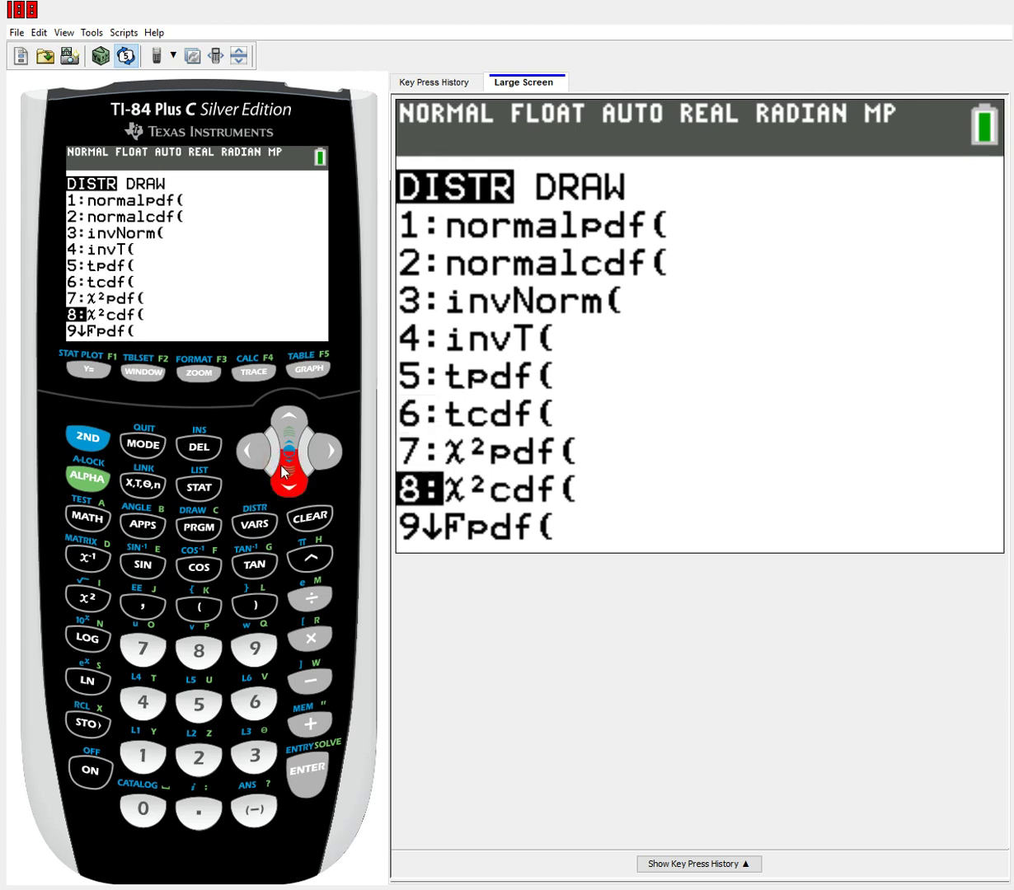
left_click(282, 471)
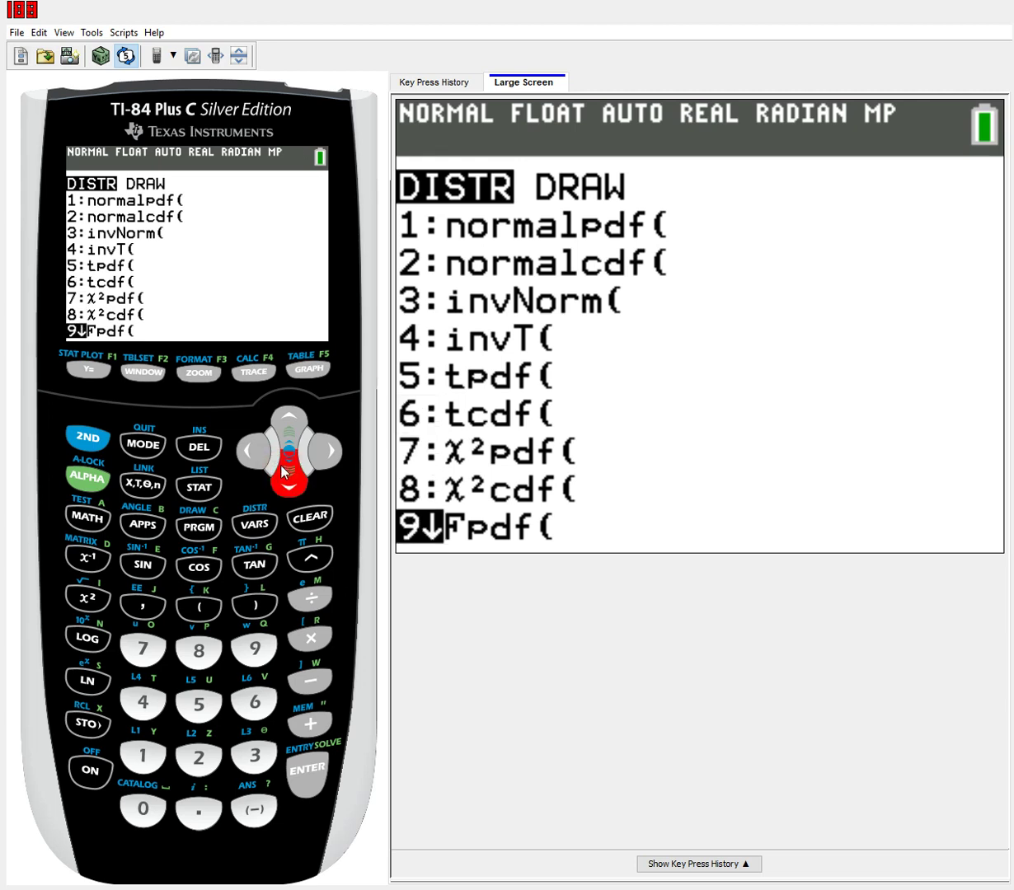
left_click(282, 471)
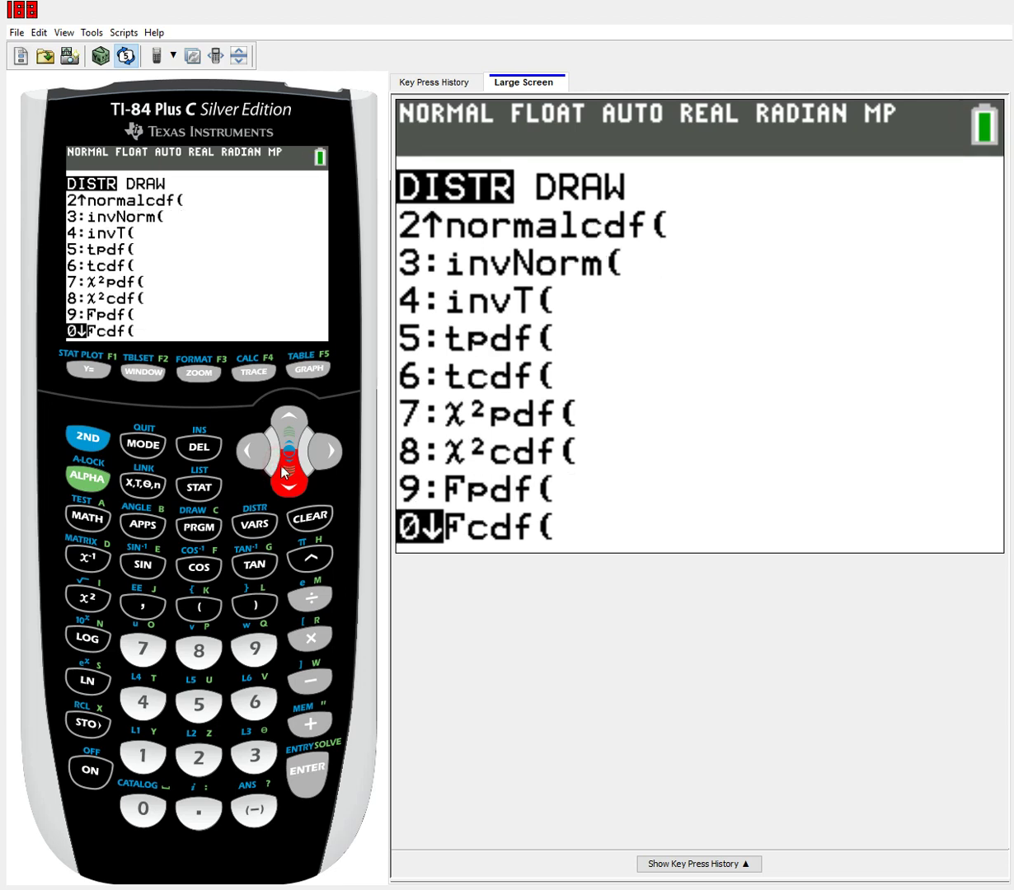
left_click(282, 470)
left_click(282, 471)
left_click(282, 471)
left_click(283, 402)
left_click(283, 401)
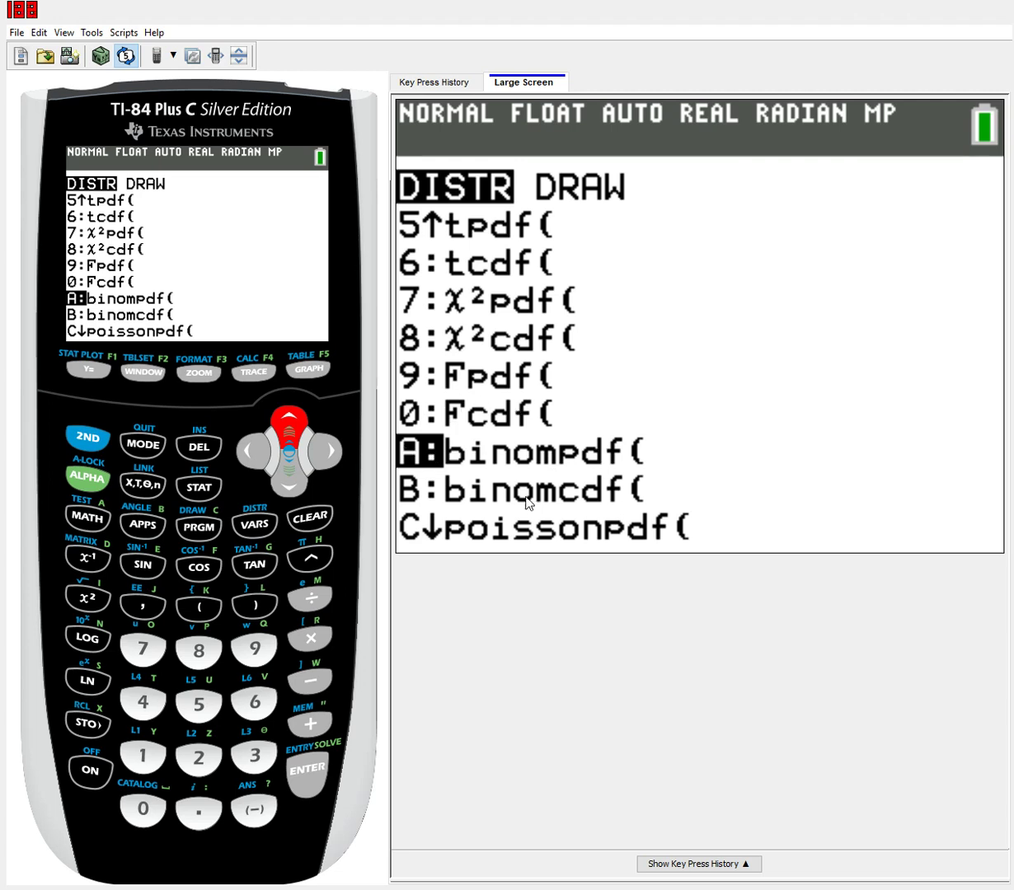
- Choose binompdf, enter 10 trials, p .3 and x value 4, and paste binompdf(10,.3,4)
left_click(303, 766)
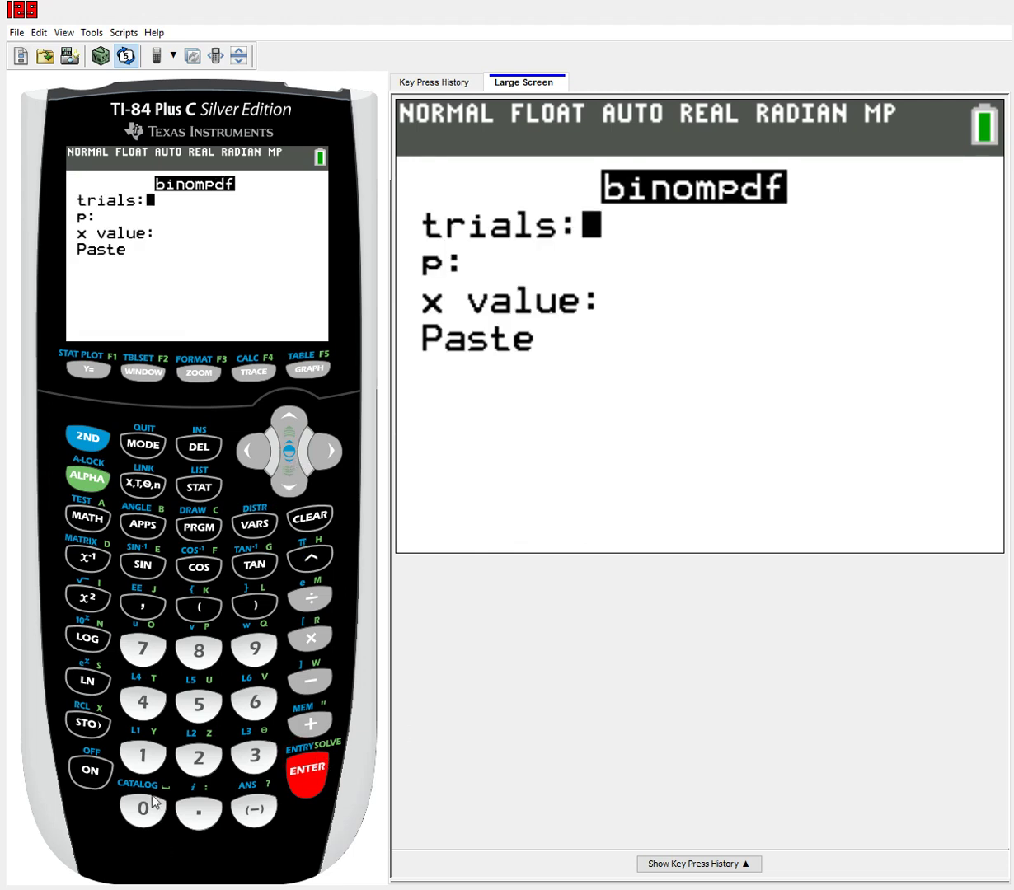
left_click(140, 752)
left_click(143, 809)
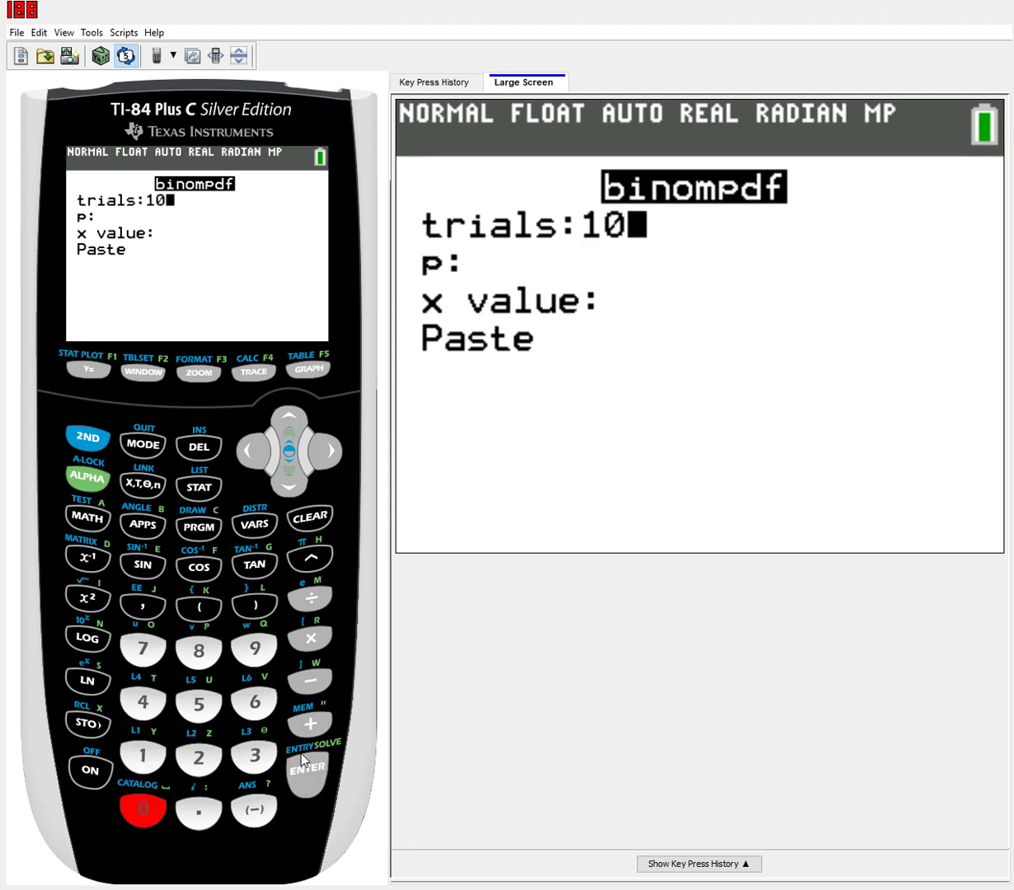
left_click(302, 762)
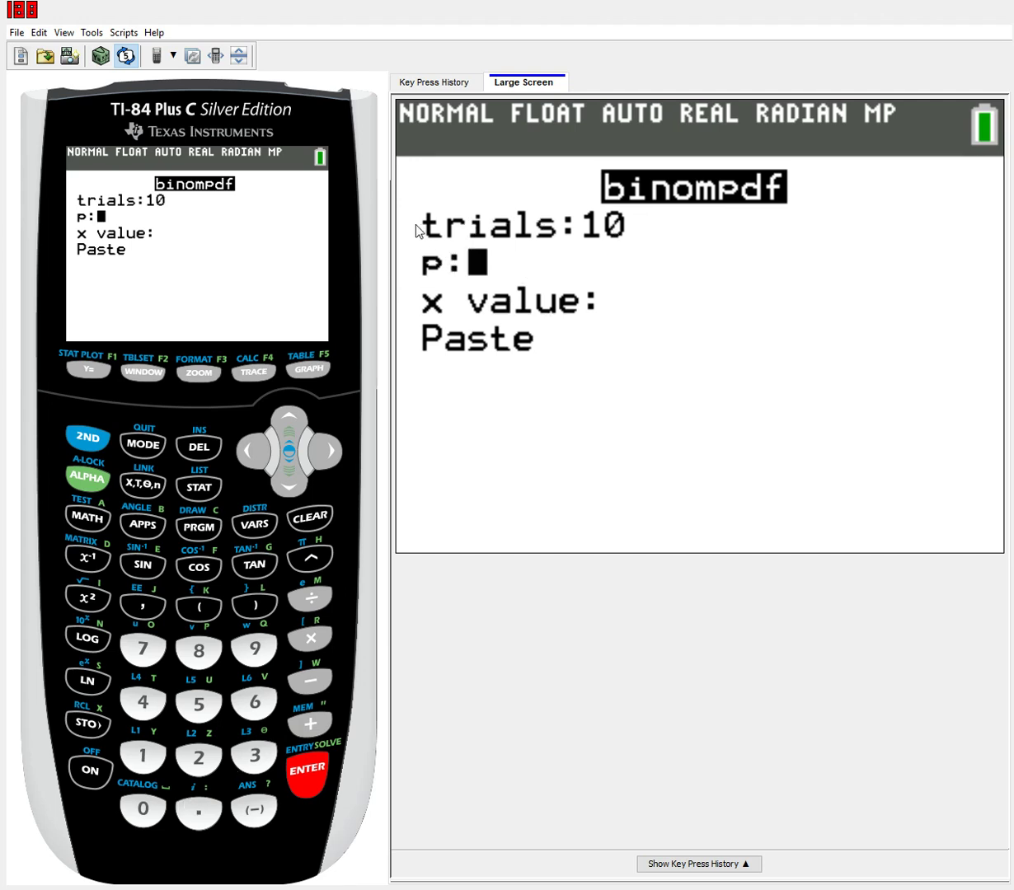
left_click(196, 808)
left_click(253, 755)
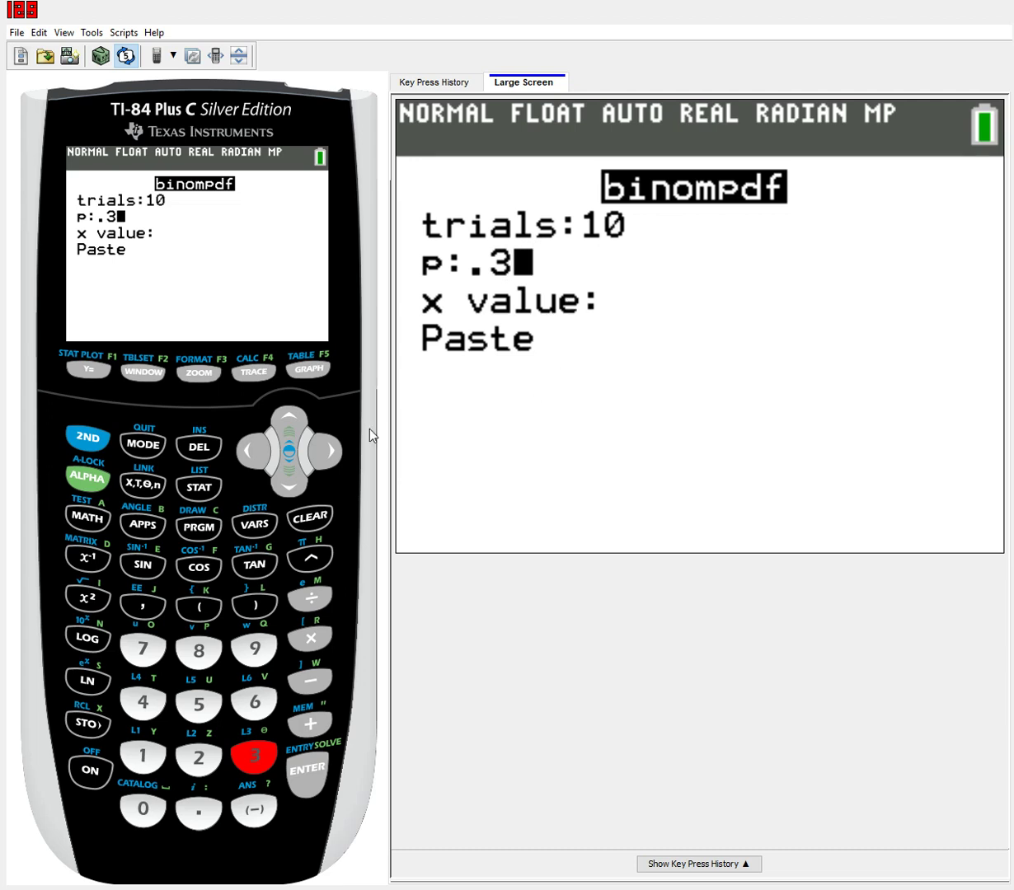
left_click(289, 473)
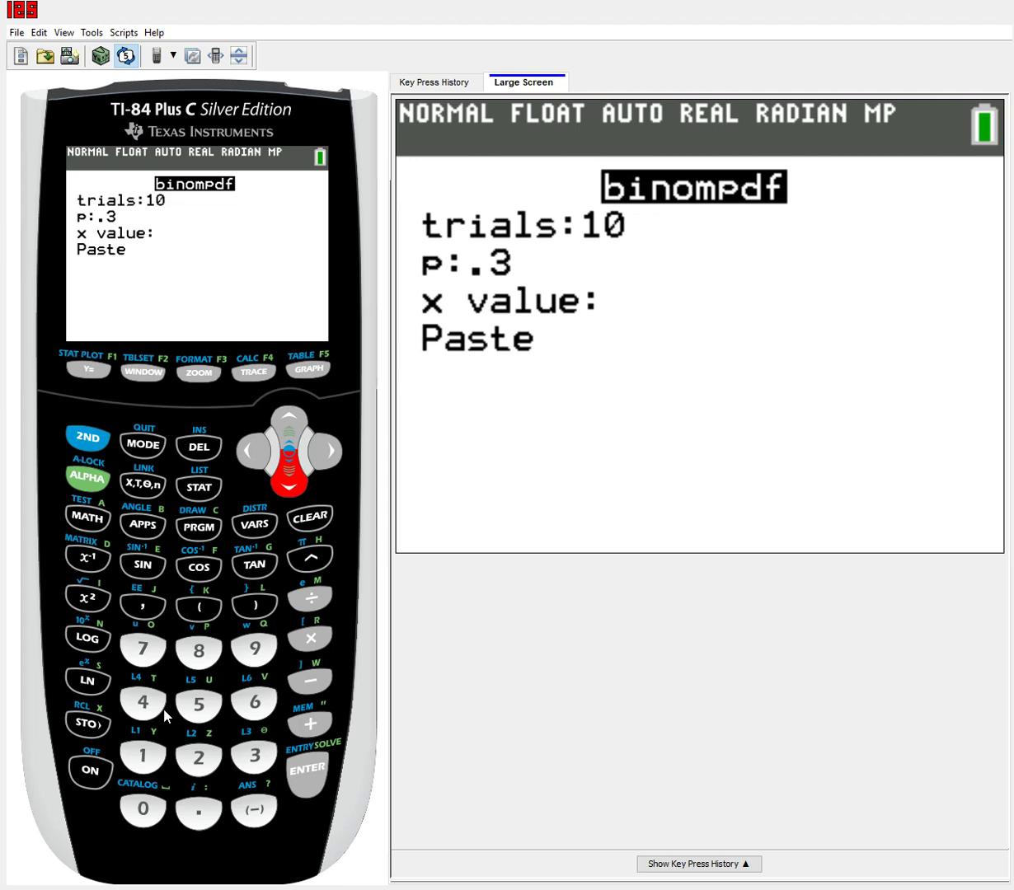
left_click(142, 701)
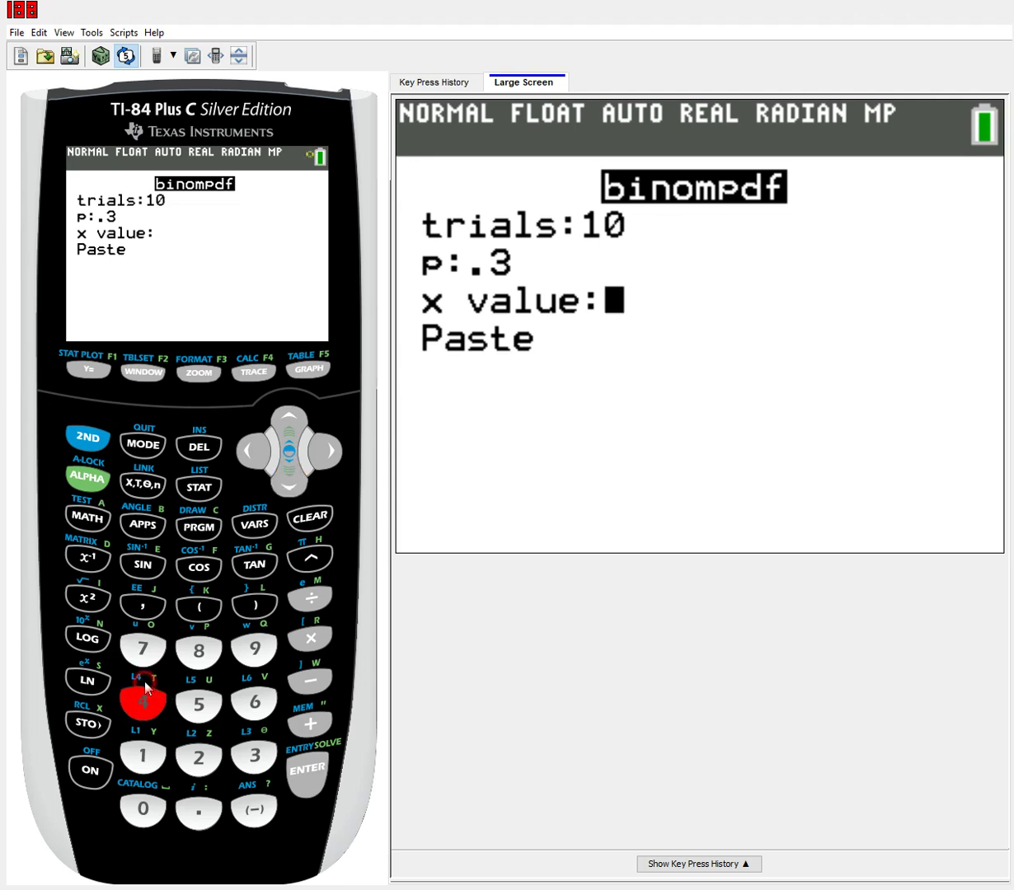
left_click(299, 768)
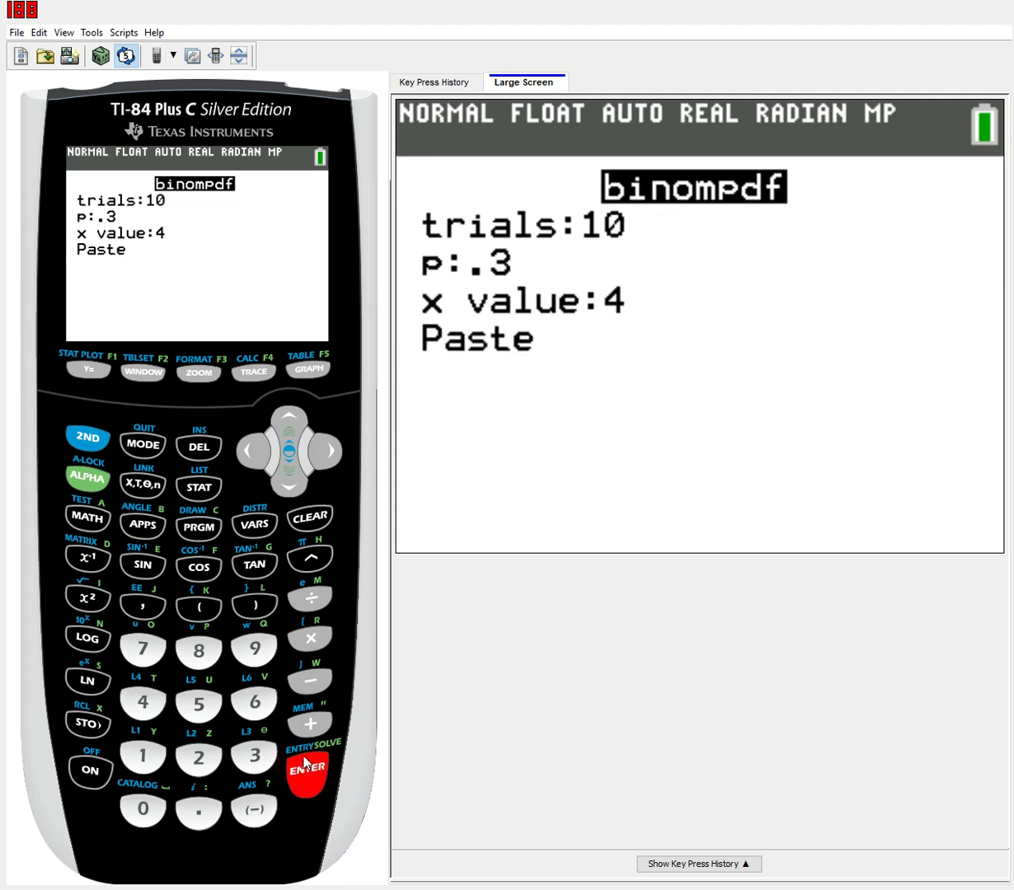
left_click(306, 768)
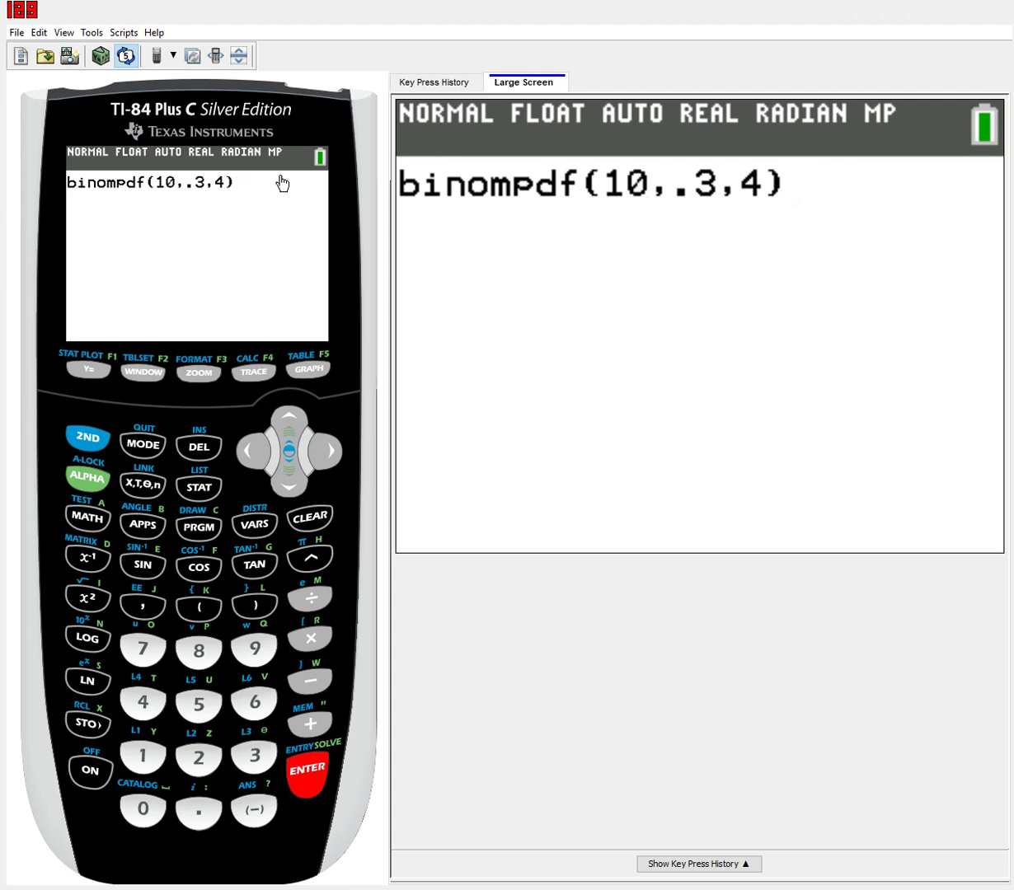
- Evaluate binompdf(10,.3,4) to get .200120949
left_click(302, 759)
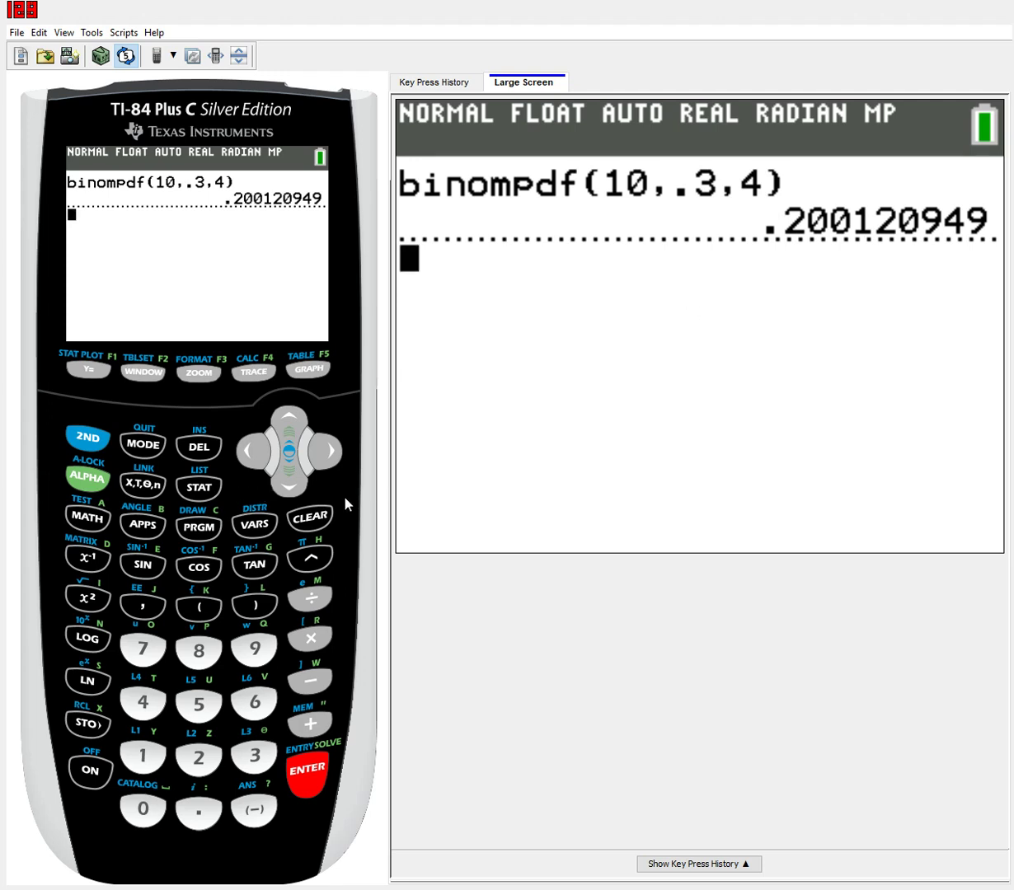
left_click(89, 437)
- Open the DISTR menu and scroll down to B:binomcdf(
left_click(249, 507)
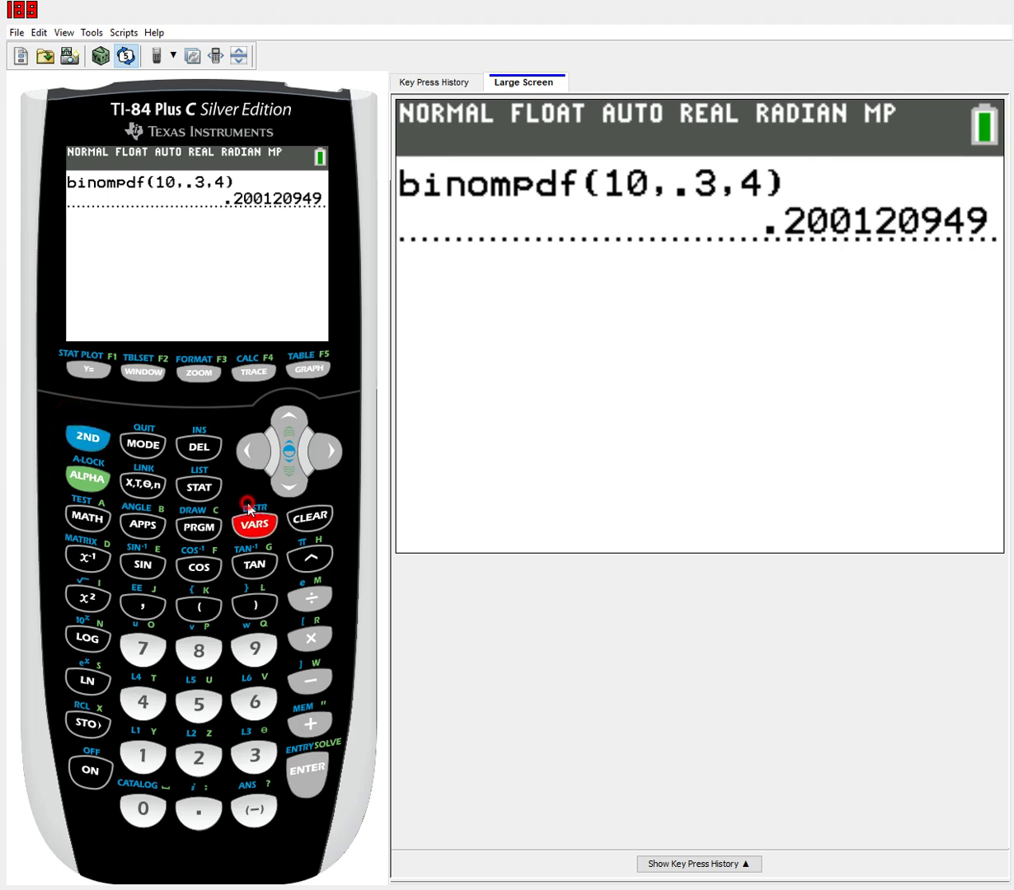
left_click(287, 474)
left_click(282, 467)
left_click(282, 467)
left_click(282, 467)
left_click(281, 468)
left_click(281, 469)
left_click(281, 470)
left_click(280, 474)
left_click(285, 469)
left_click(285, 468)
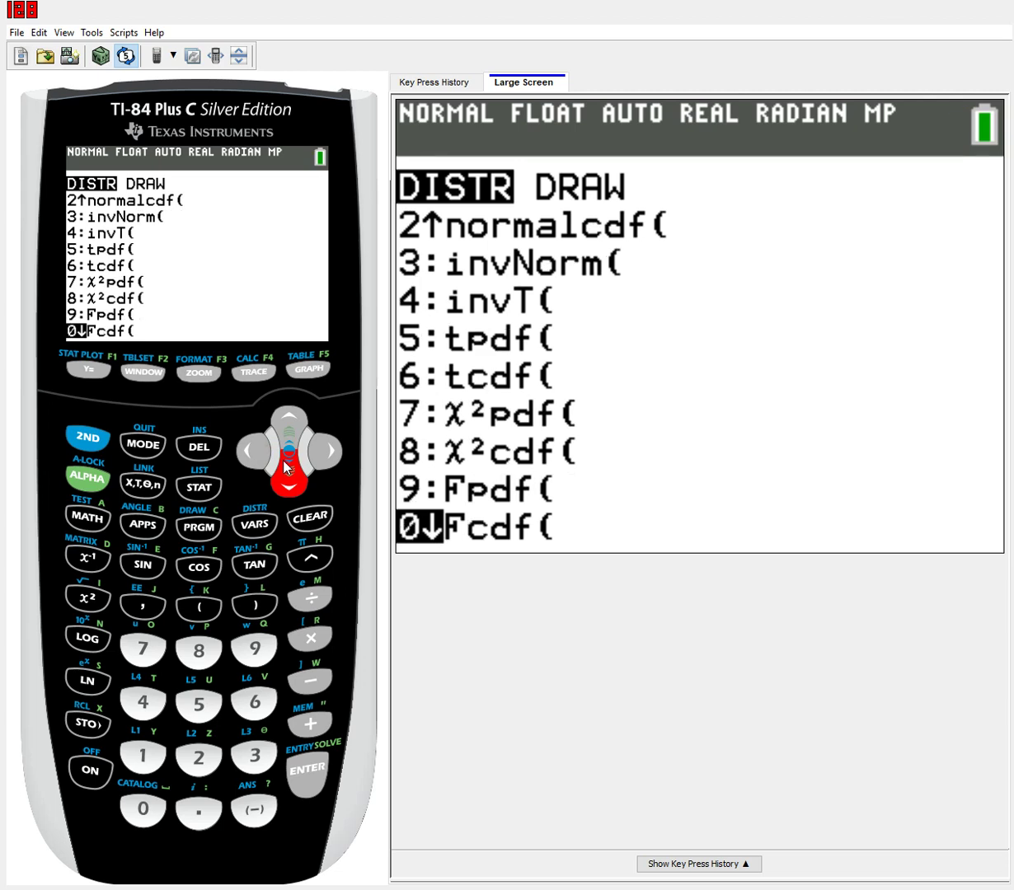
left_click(286, 468)
left_click(285, 468)
- In the binomcdf wizard enter 10 trials, p .3, x value 4, and paste binomcdf(10,.3,4)
left_click(310, 759)
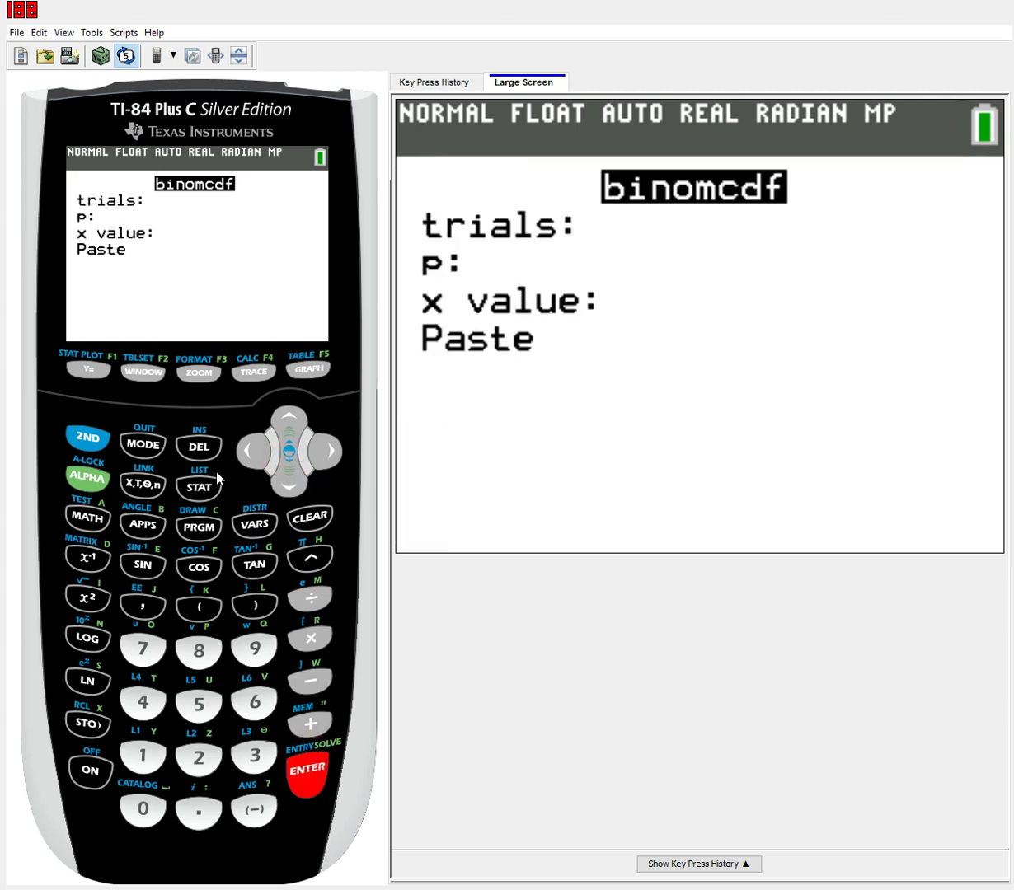
left_click(136, 756)
left_click(138, 795)
left_click(306, 768)
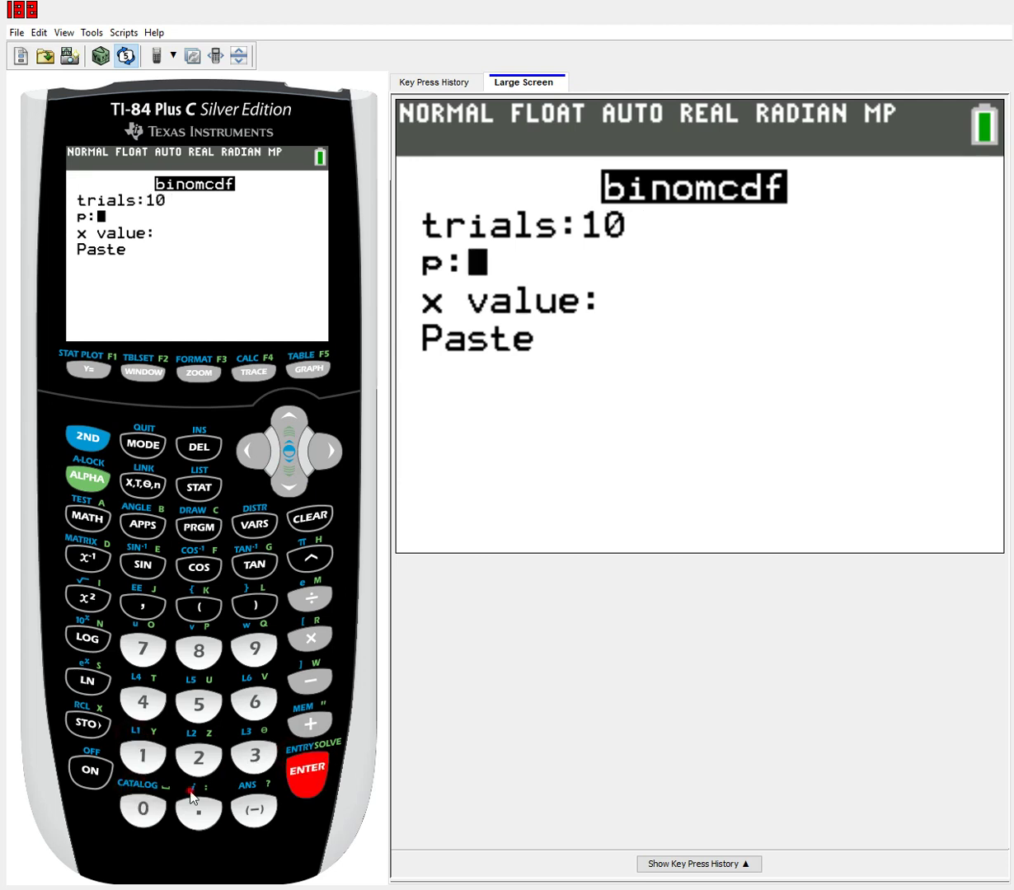
left_click(198, 812)
left_click(251, 754)
left_click(307, 768)
left_click(142, 702)
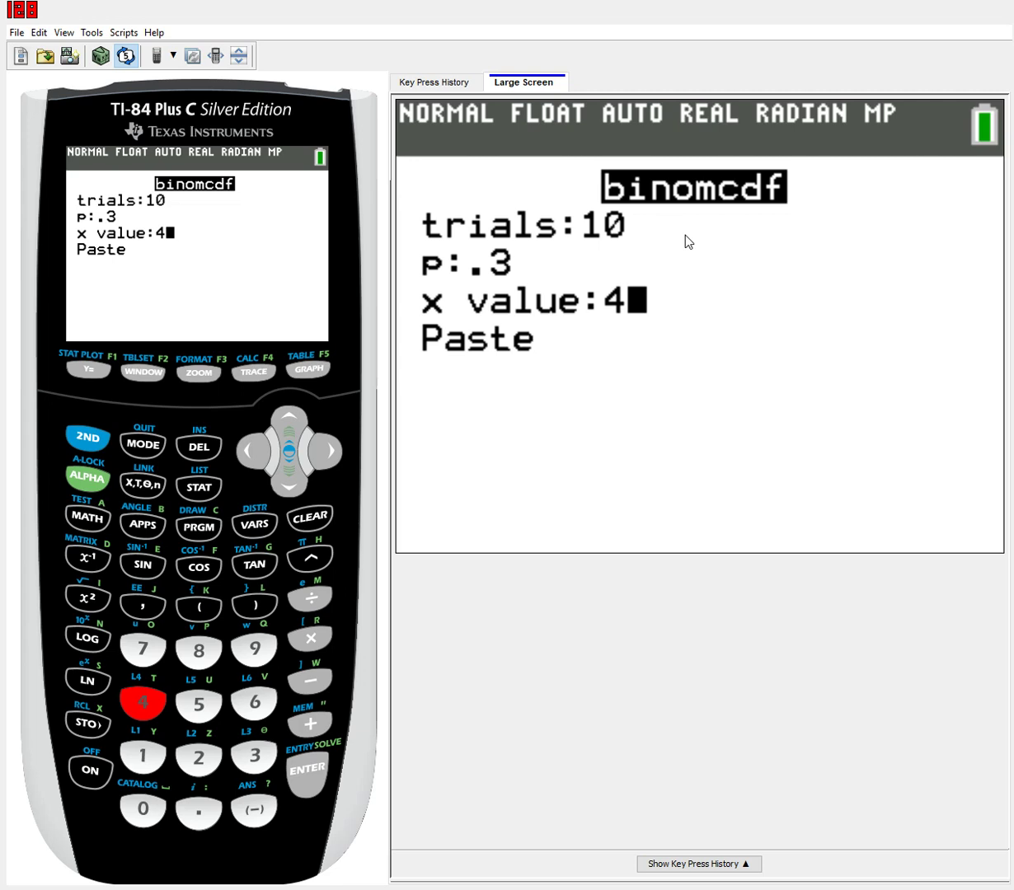
left_click(292, 757)
left_click(292, 757)
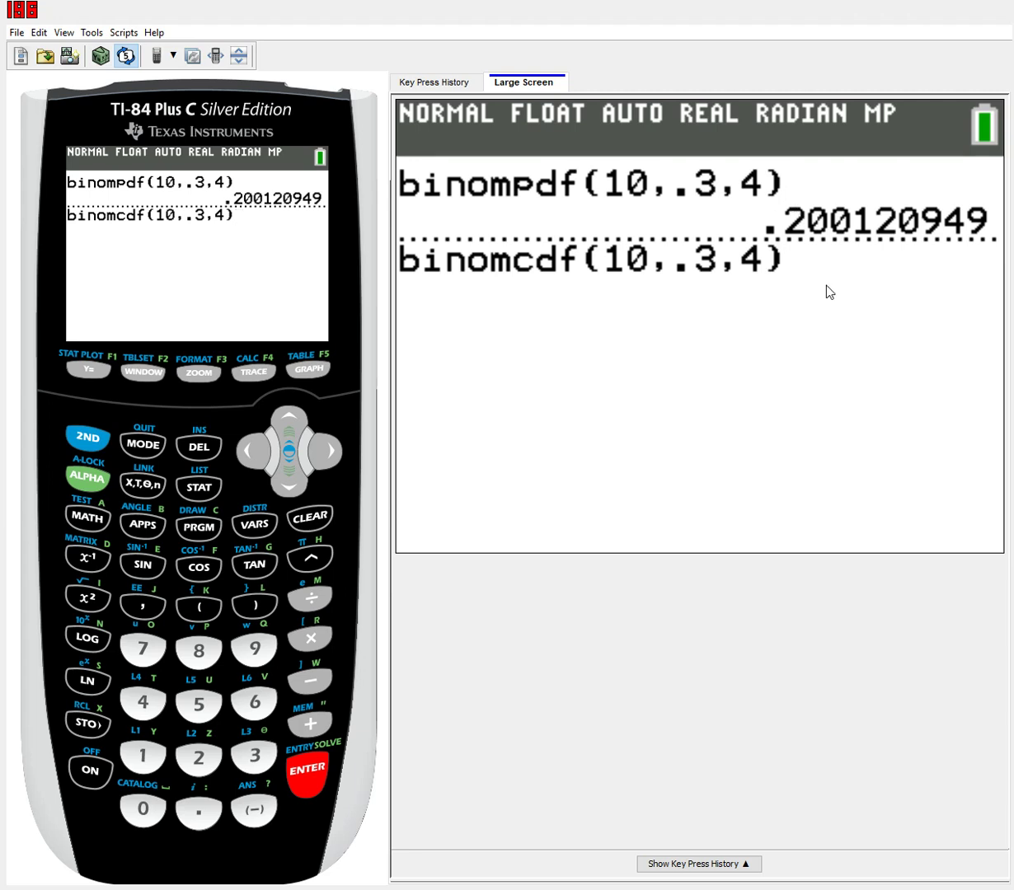
- Evaluate binomcdf(10,.3,4), returning .8497316674
left_click(293, 762)
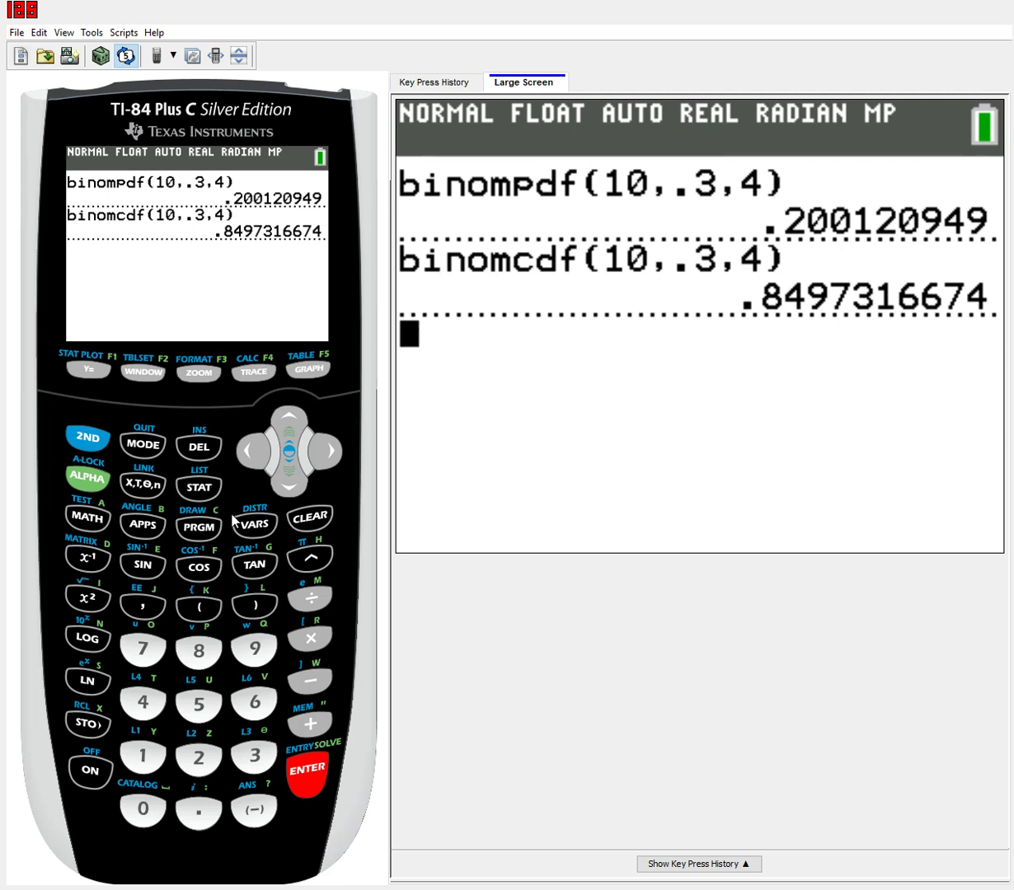
- Open the STAT list editor and enter 0, 1, 2, 3, 4, 5 into L1
left_click(205, 487)
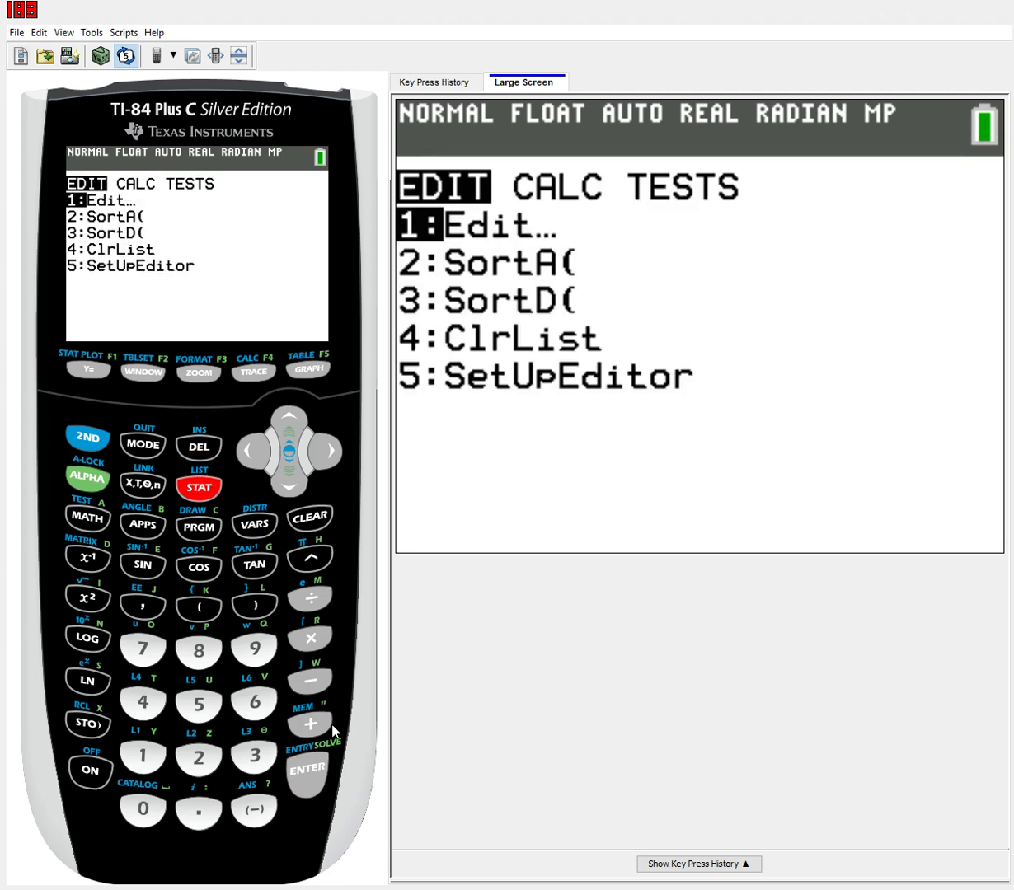
left_click(306, 763)
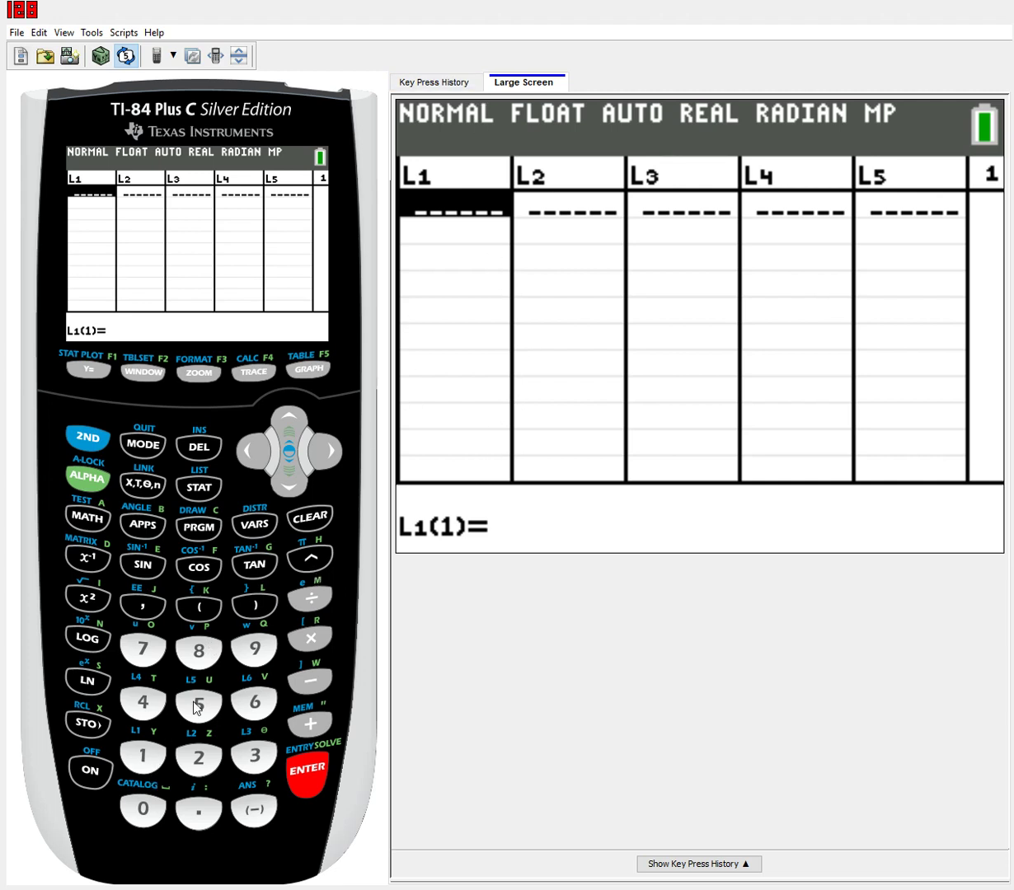
type("0")
key("Return")
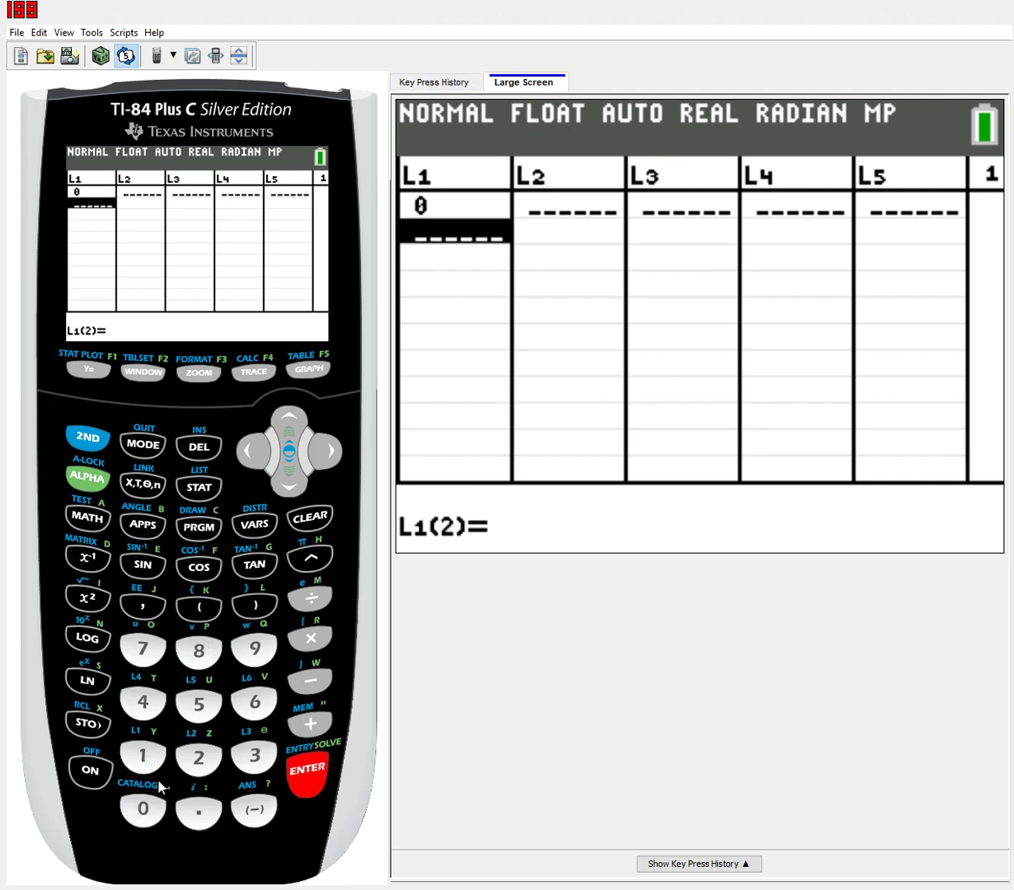
type("1")
key("Return")
type("2")
key("Return")
type("3")
key("Return")
type("4")
key("Return")
type("5")
key("Return")
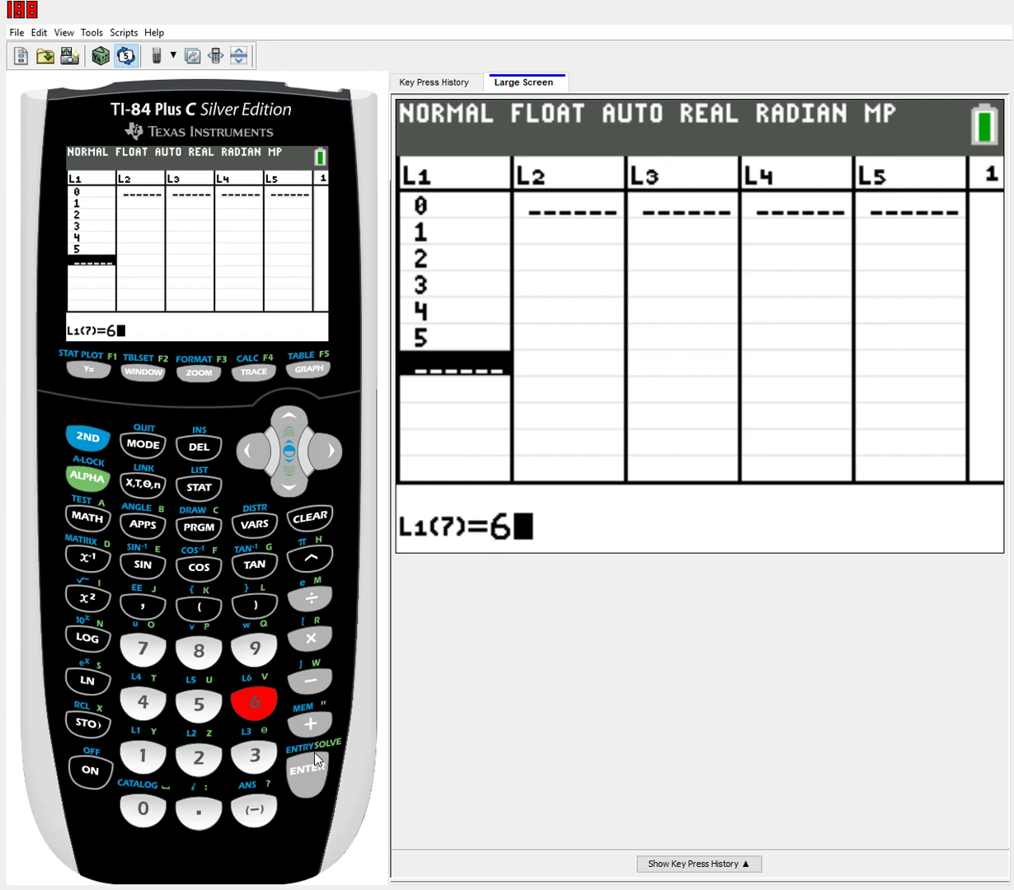
- Enter 6, 7, 8, 9, 10 into L1 and return to the top of the list
left_click(313, 765)
type("7")
left_click(297, 763)
type("8")
left_click(293, 763)
type("9")
left_click(292, 762)
left_click(139, 758)
type("0")
left_click(299, 765)
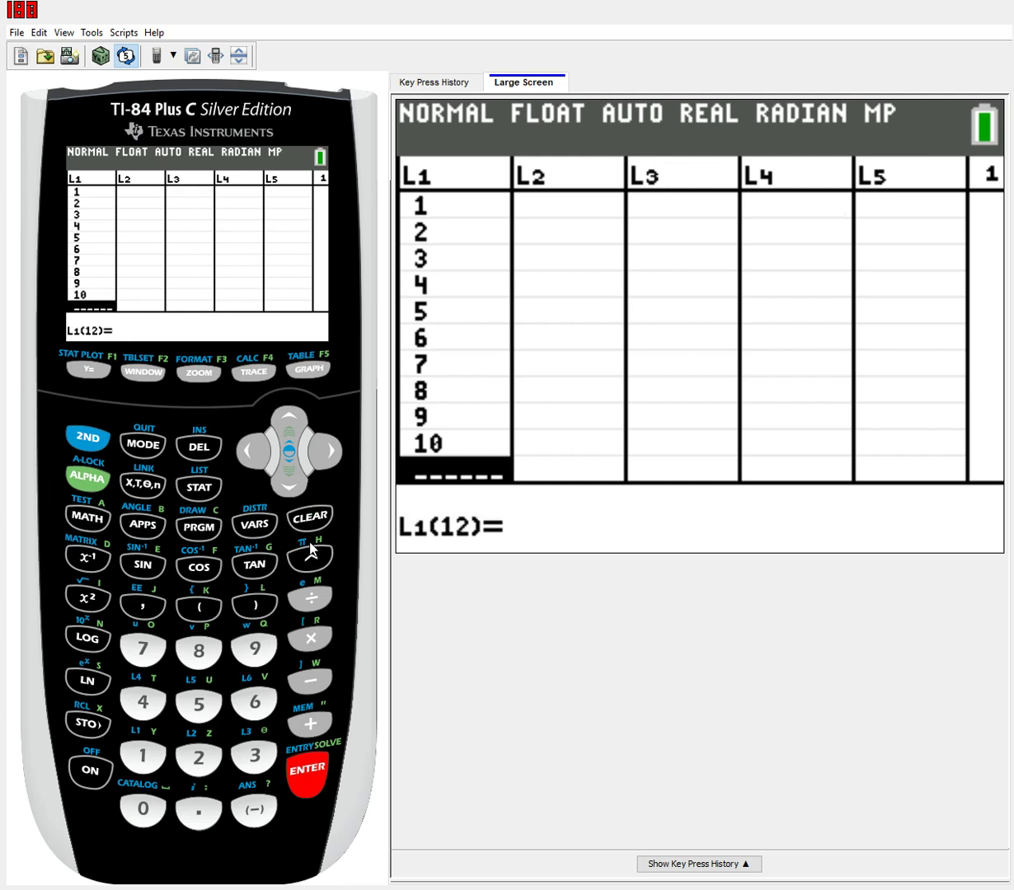
left_click(288, 482)
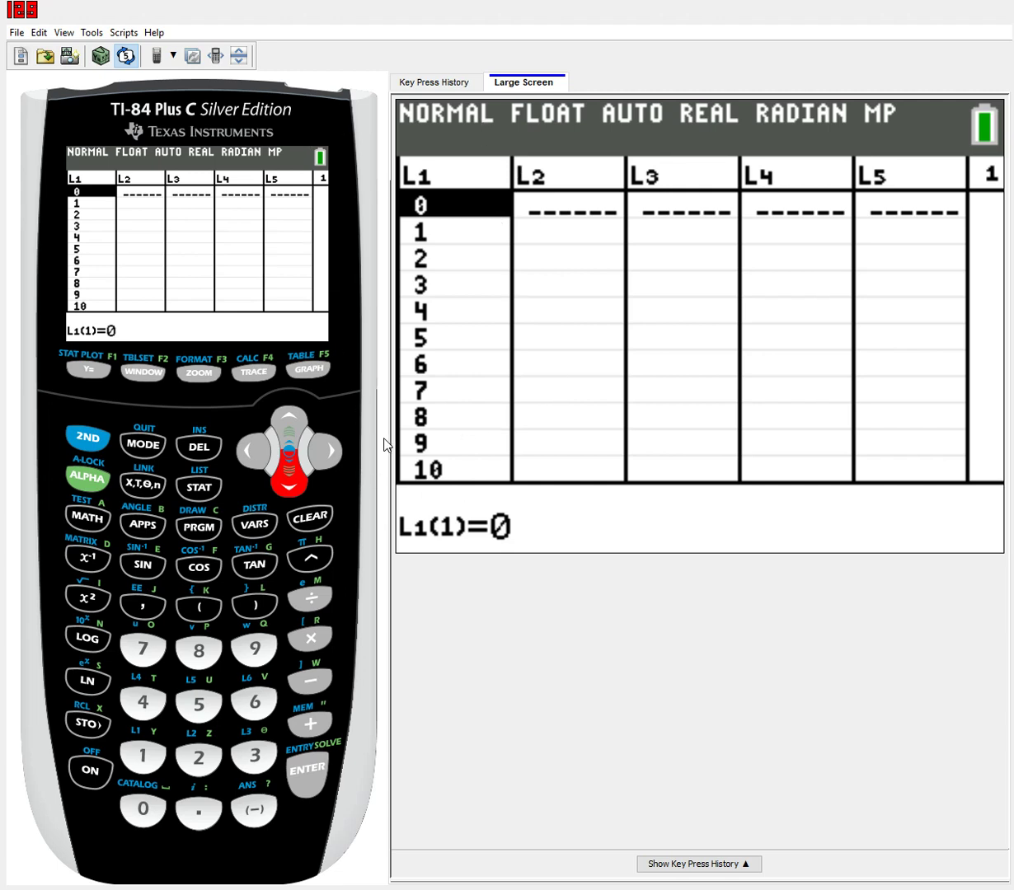
- Move the cursor from L1 into L2 and up onto the L2 column heading
left_click(323, 439)
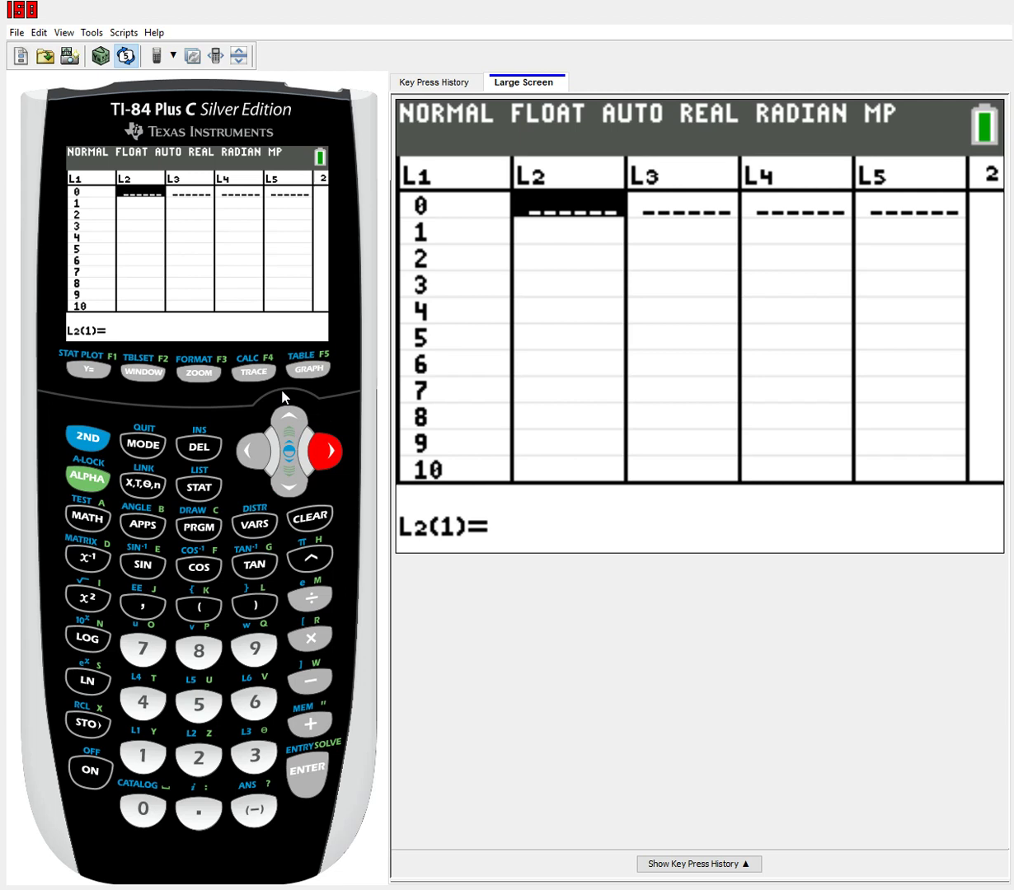
left_click(282, 396)
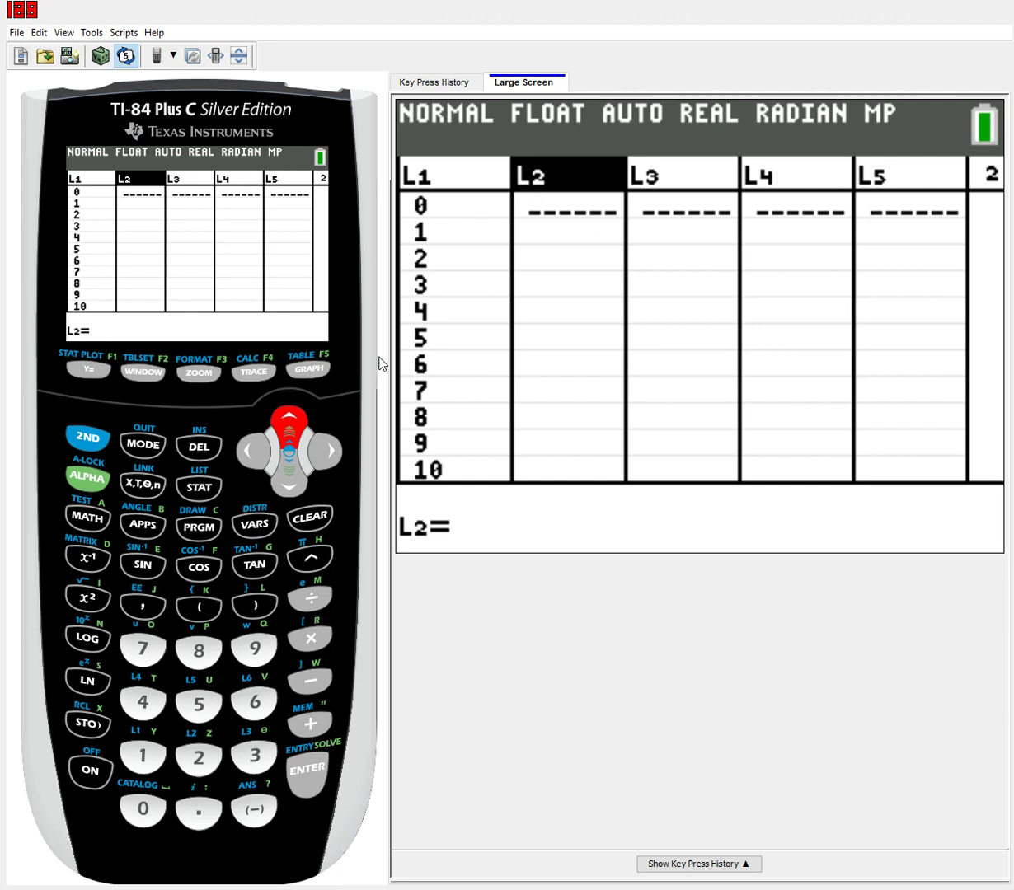
left_click(288, 472)
left_click(253, 451)
left_click(323, 451)
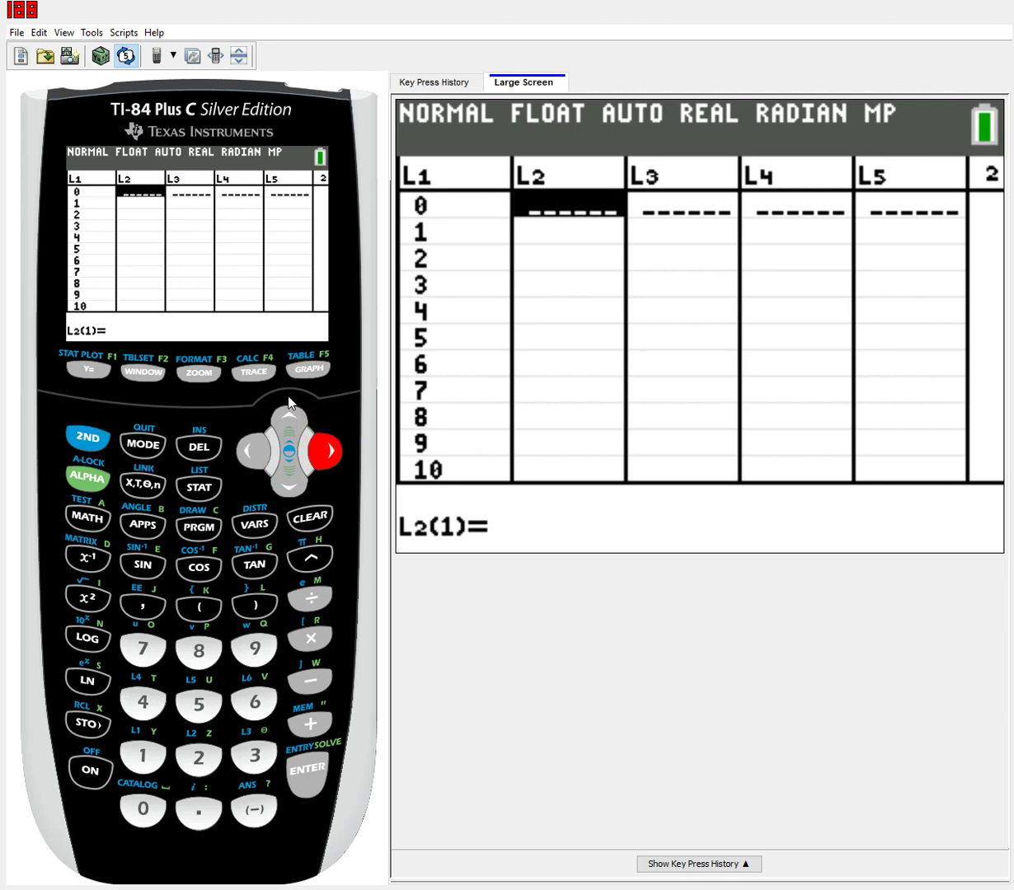
left_click(289, 404)
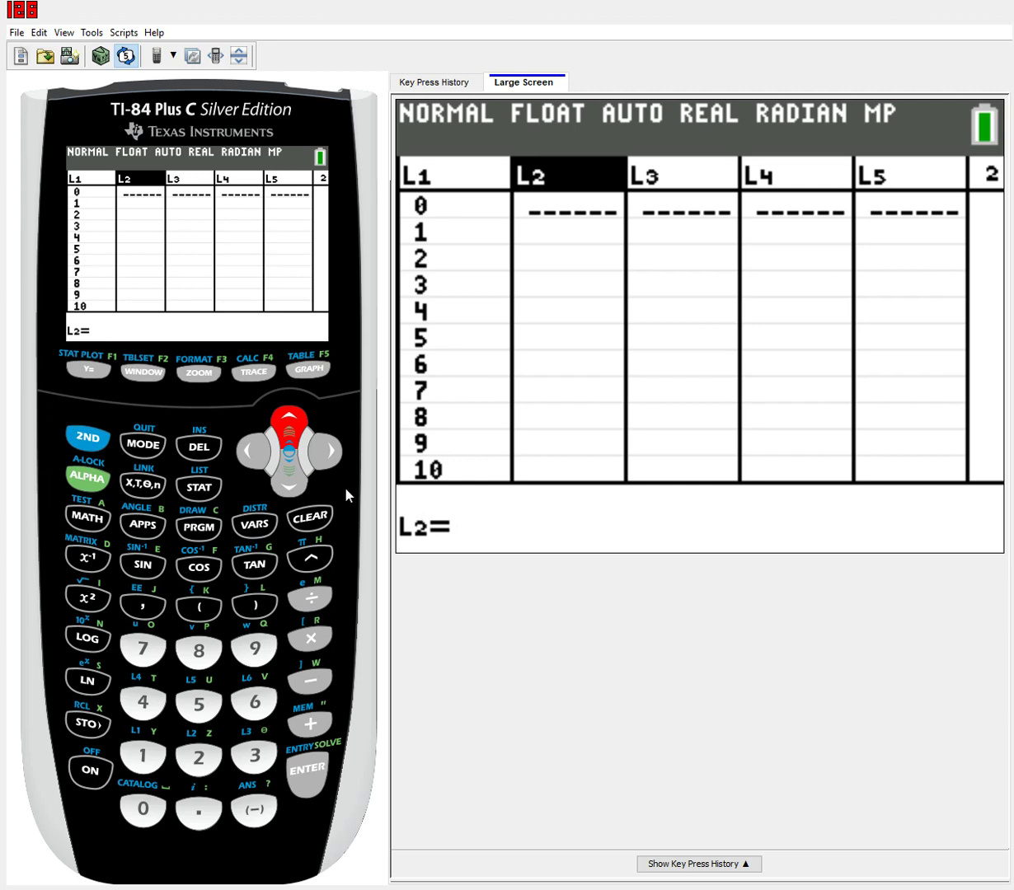
left_click(286, 463)
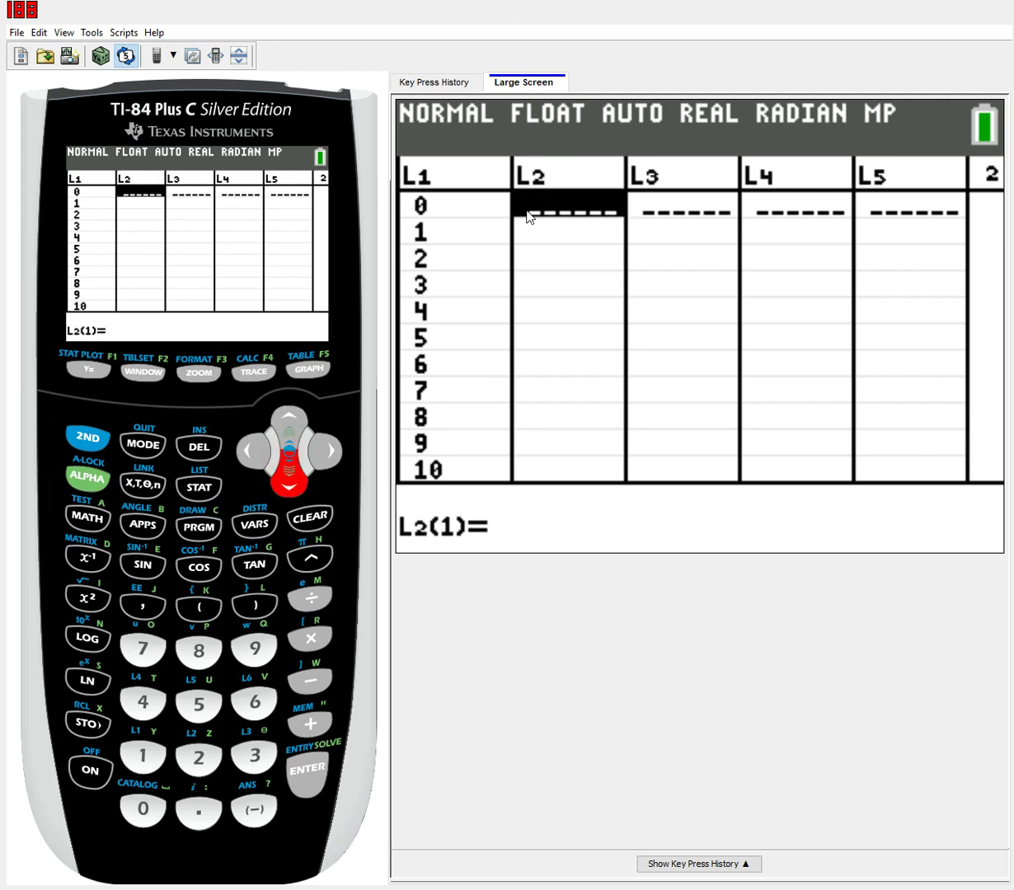
key("Up")
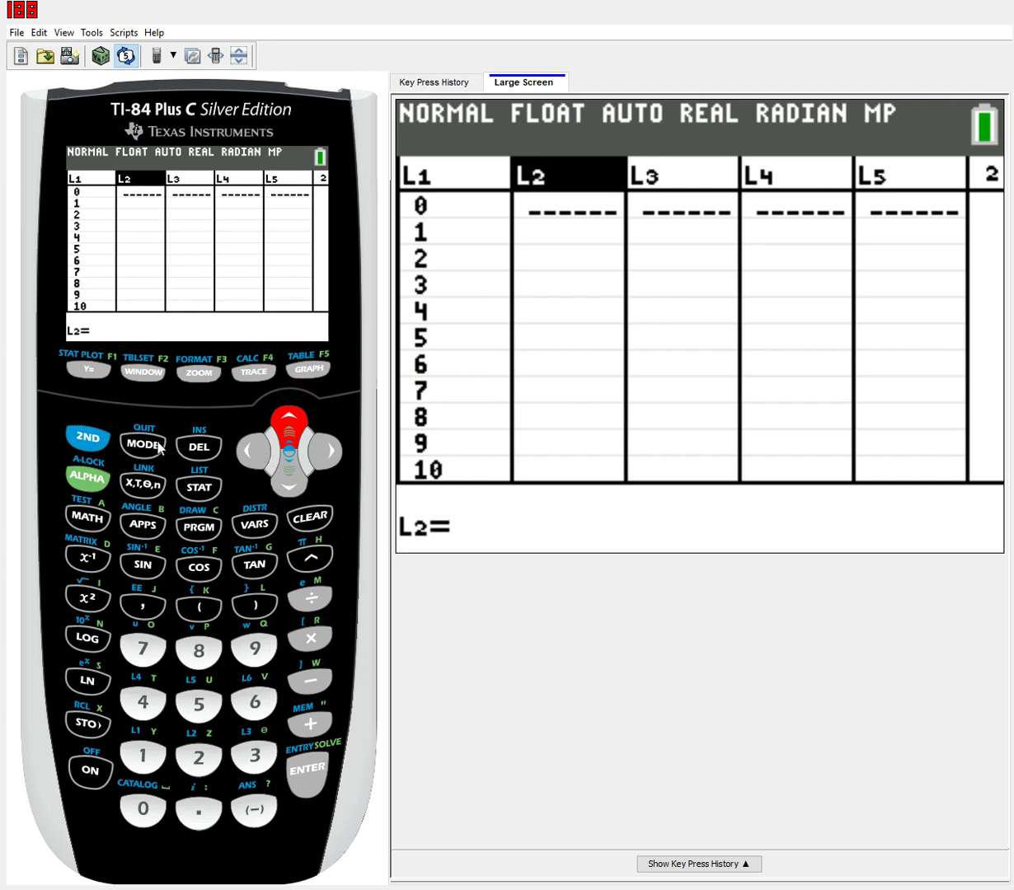
- Open DISTR and scroll down past the normal, t, χ² and F distributions
left_click(84, 422)
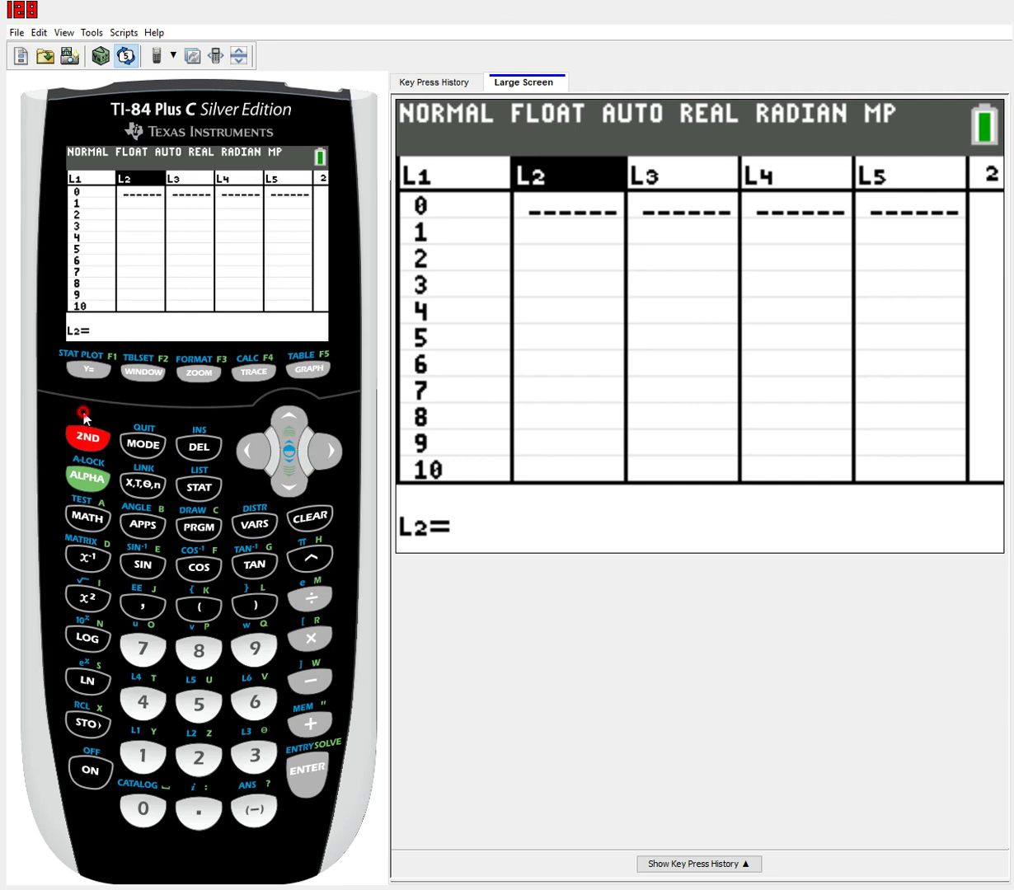
left_click(250, 513)
left_click(289, 471)
left_click(289, 472)
left_click(289, 472)
left_click(290, 471)
left_click(289, 471)
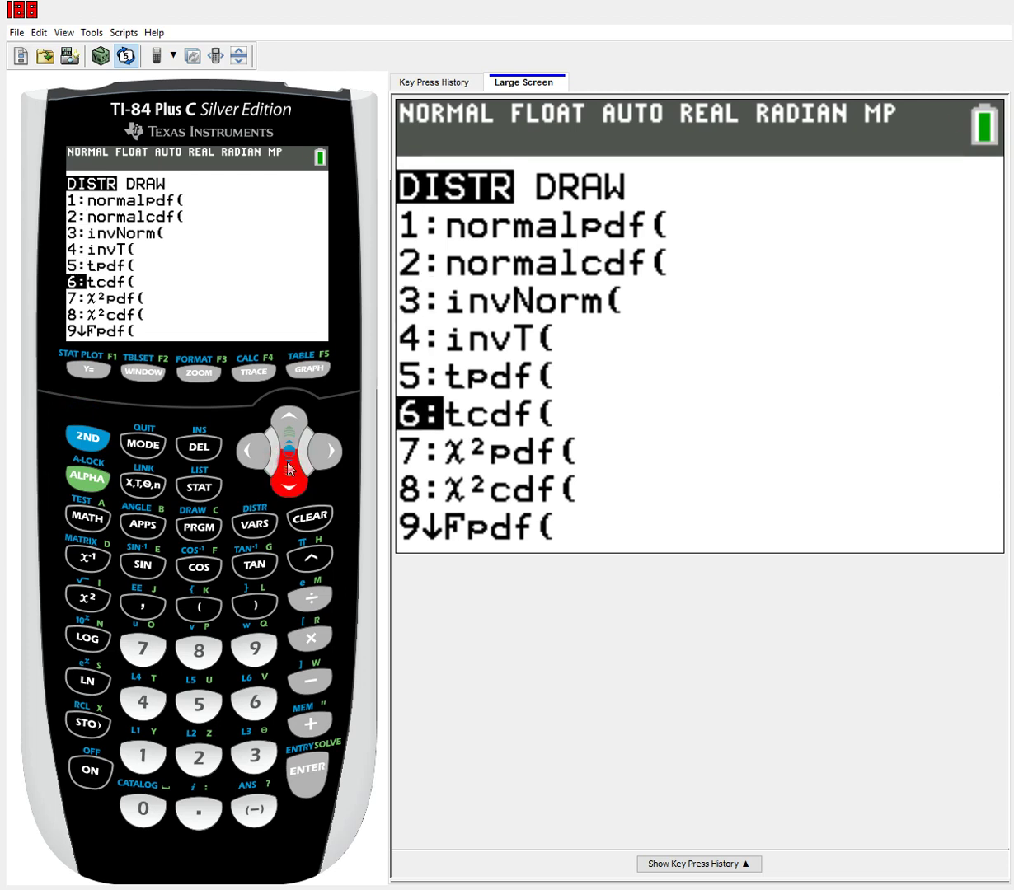
left_click(289, 470)
left_click(288, 470)
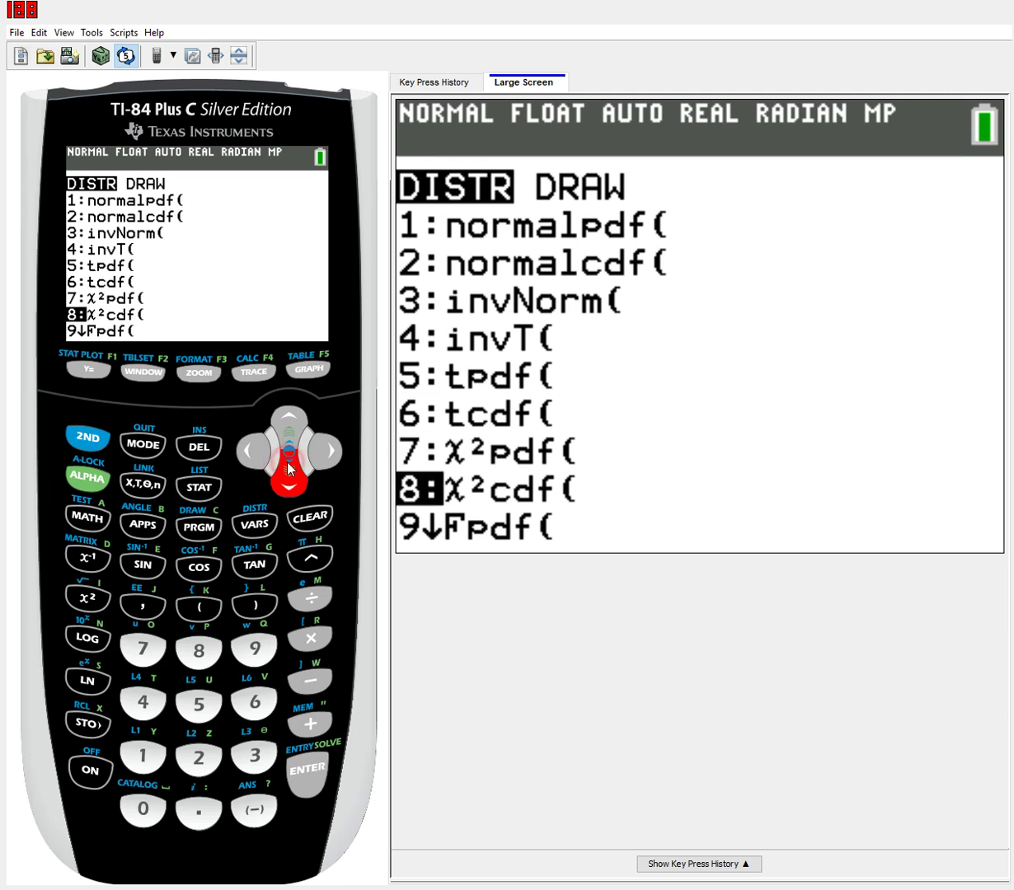
left_click(289, 470)
left_click(289, 470)
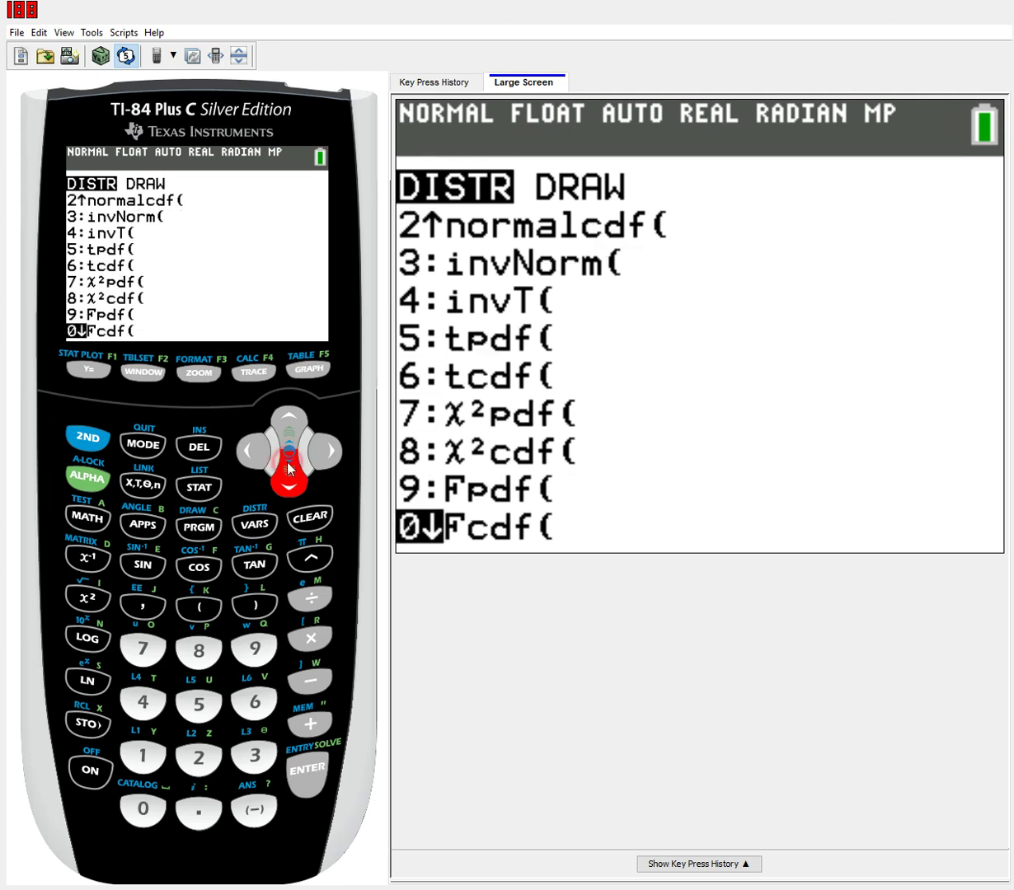
- Settle on A:binompdf( in the list and open its input wizard
left_click(289, 470)
left_click(290, 470)
left_click(290, 470)
left_click(290, 470)
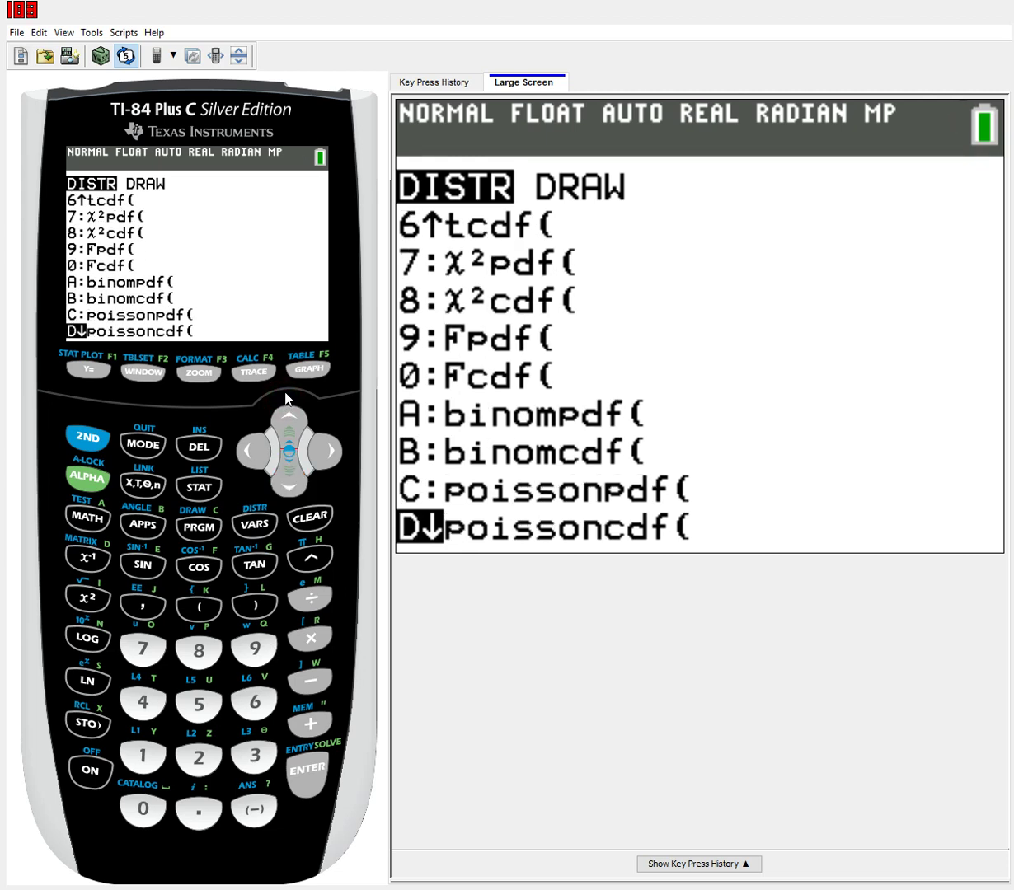
left_click(286, 414)
left_click(286, 414)
left_click(288, 416)
left_click(305, 768)
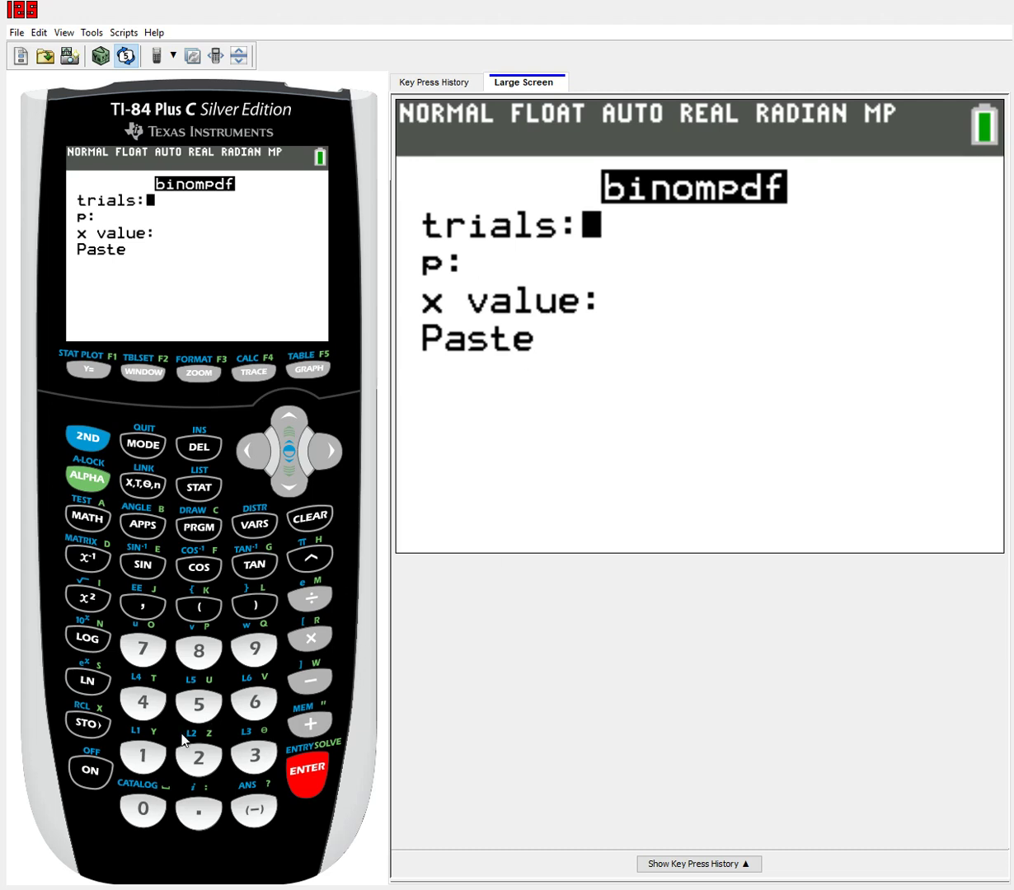
- Enter 10 trials, p .3 and L1 as x value, then paste binompdf(10,.3,L1) onto L2=
left_click(140, 751)
left_click(143, 808)
left_click(301, 773)
left_click(197, 806)
left_click(254, 755)
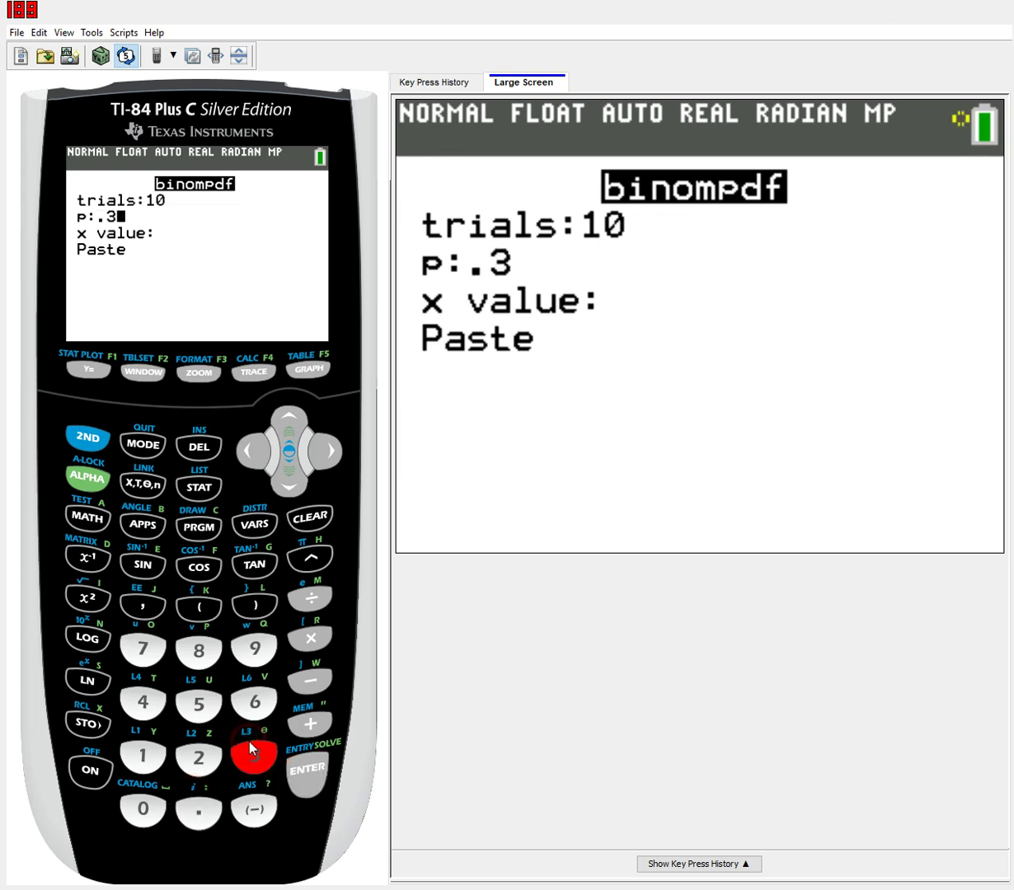
left_click(285, 455)
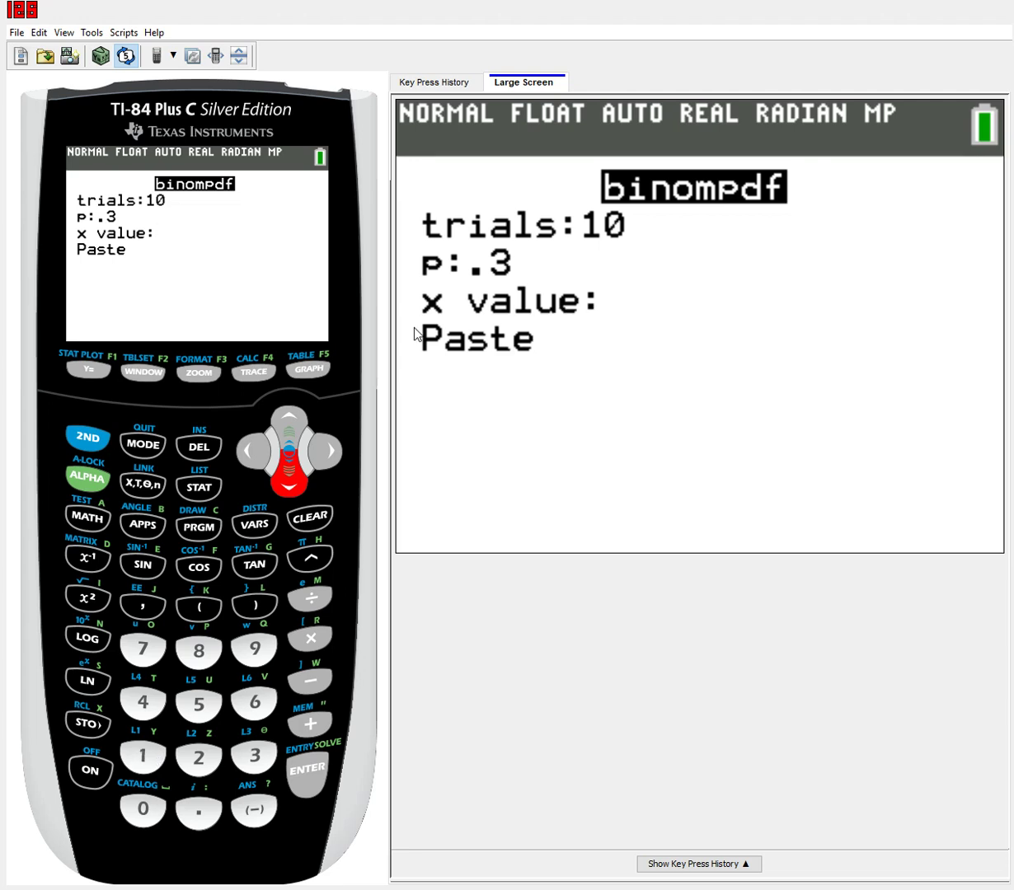
left_click(87, 437)
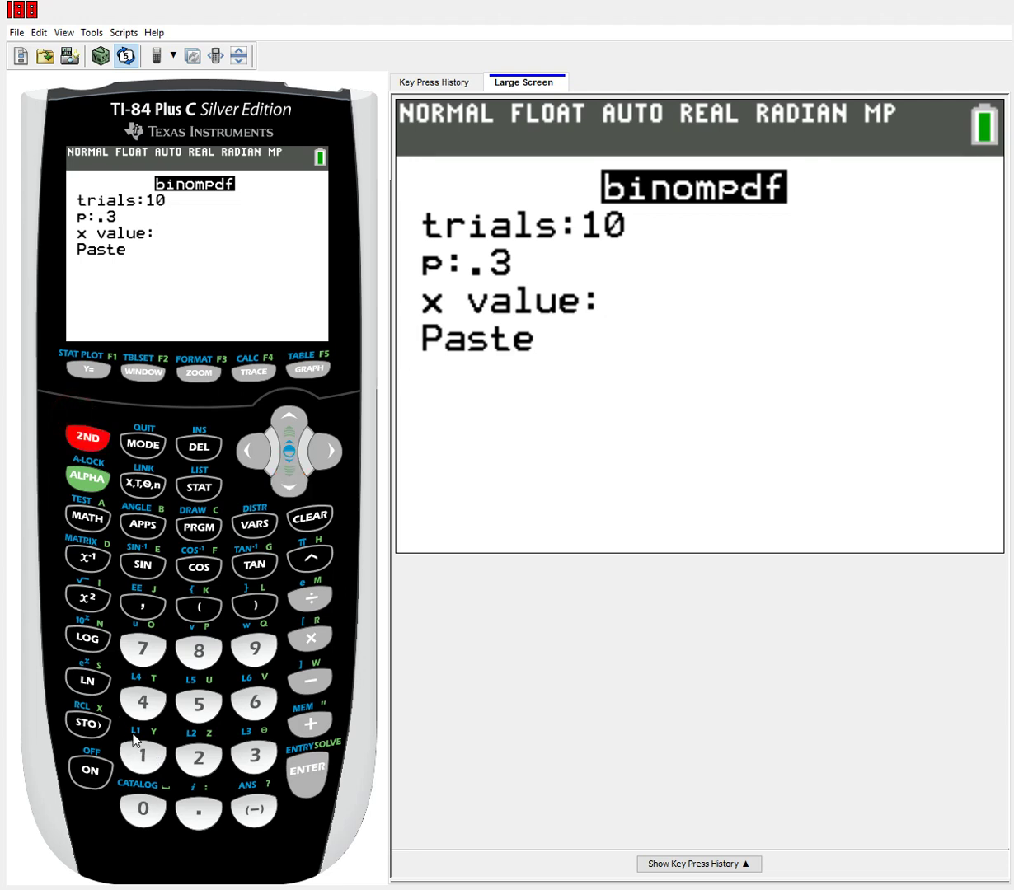
left_click(143, 755)
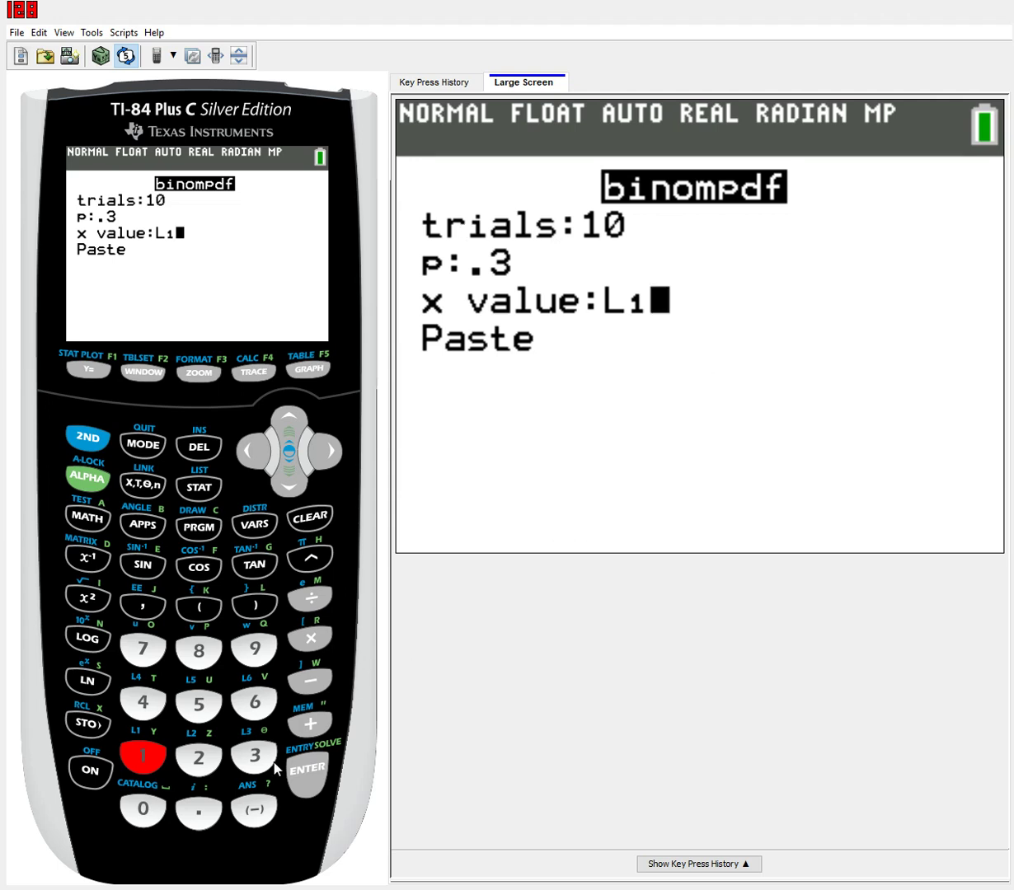
left_click(303, 768)
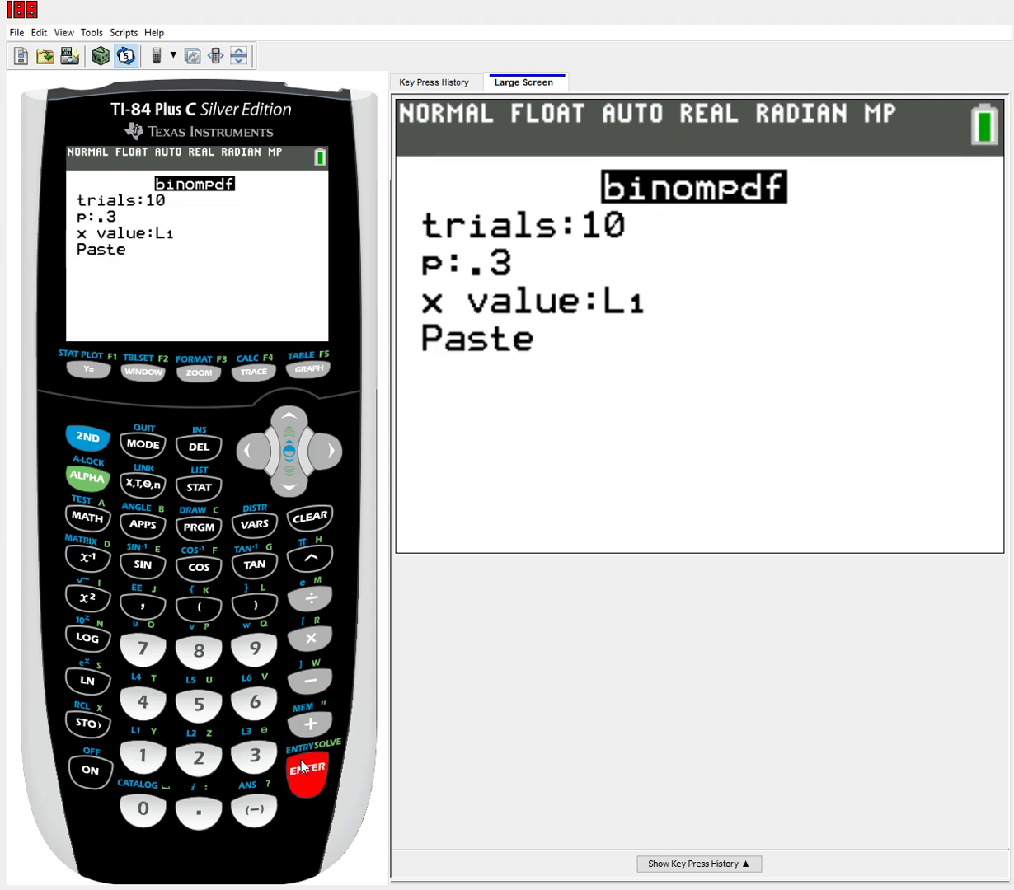
left_click(303, 768)
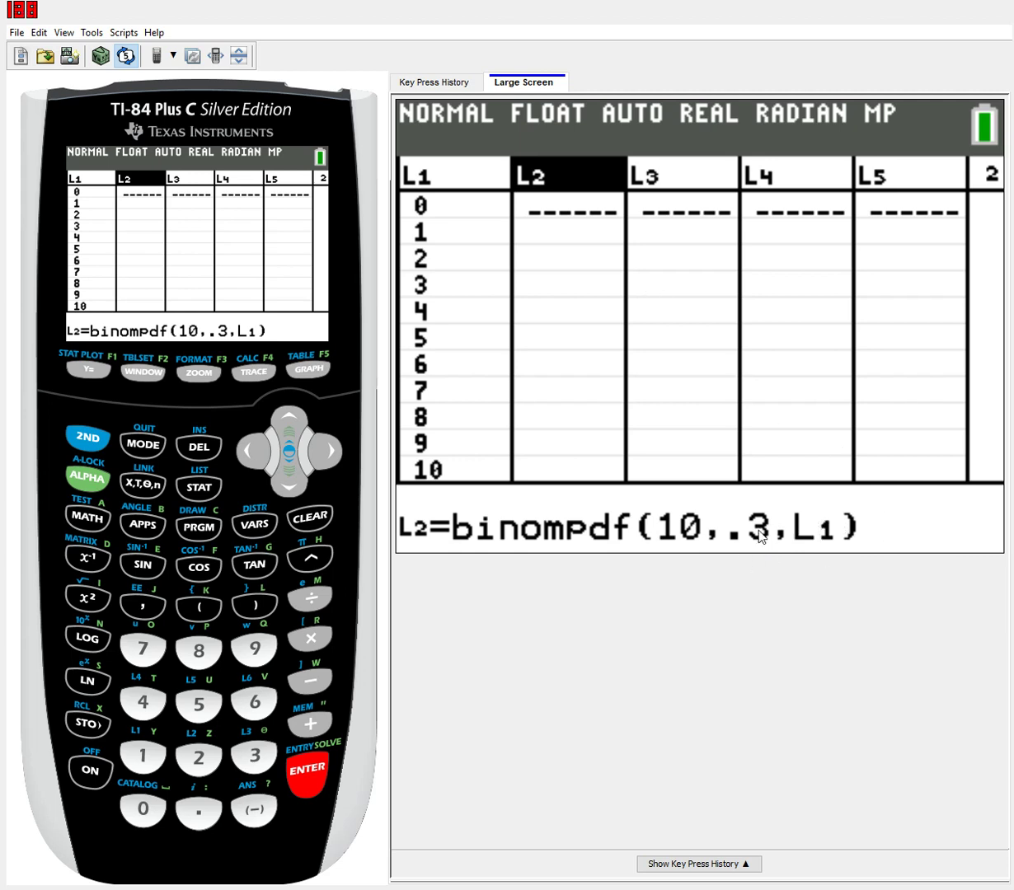
- Compute L2 from binompdf(10,.3,L1) and check its first values, starting at .02825
left_click(301, 767)
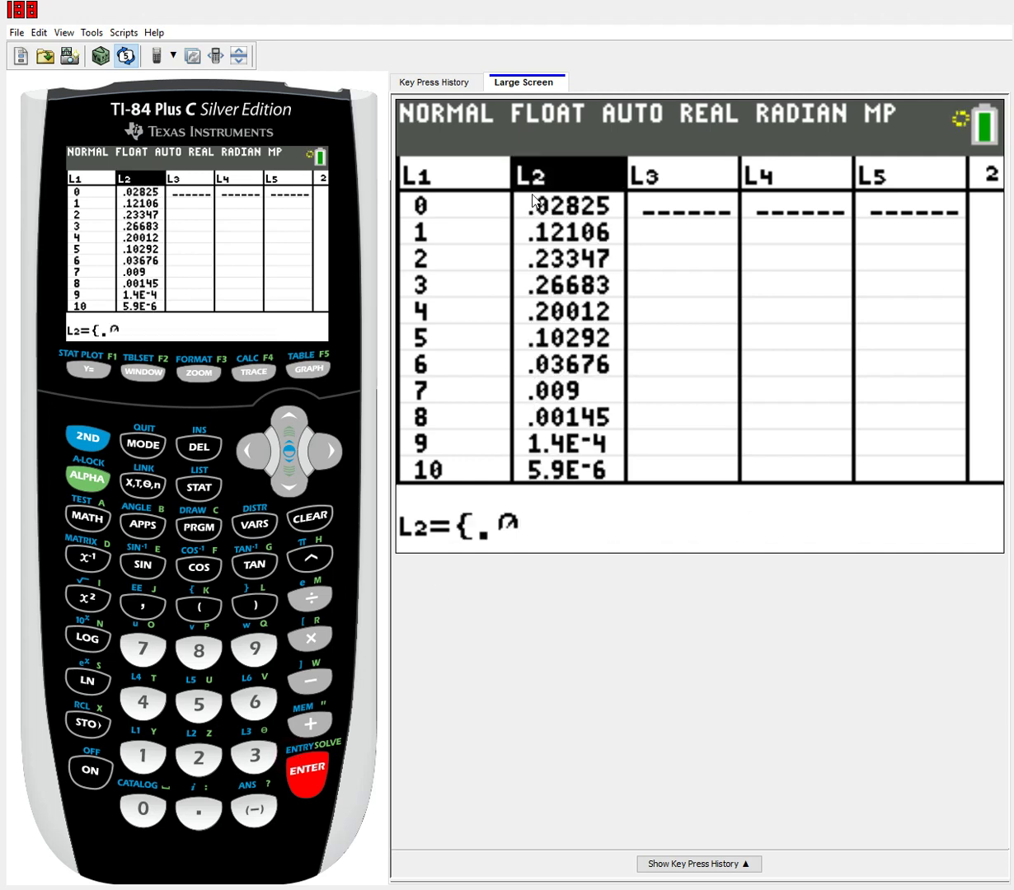
key("Down")
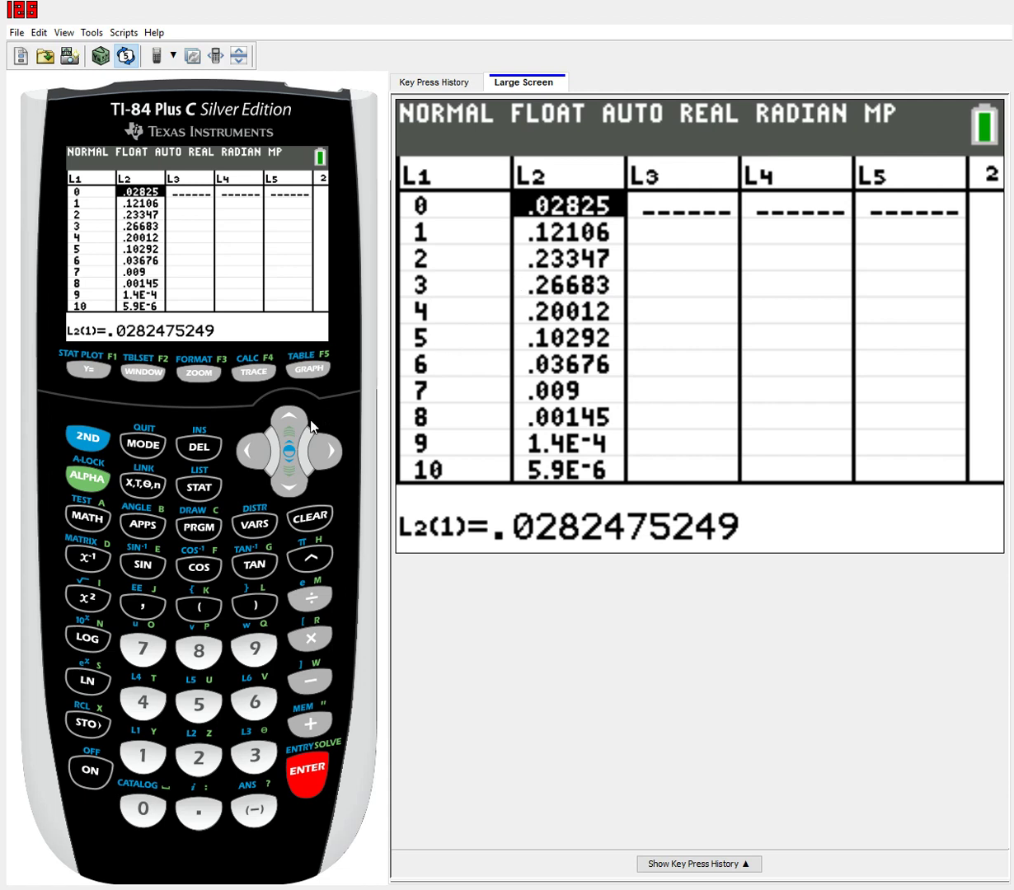
left_click(286, 462)
left_click(288, 420)
key("Down")
left_click(289, 422)
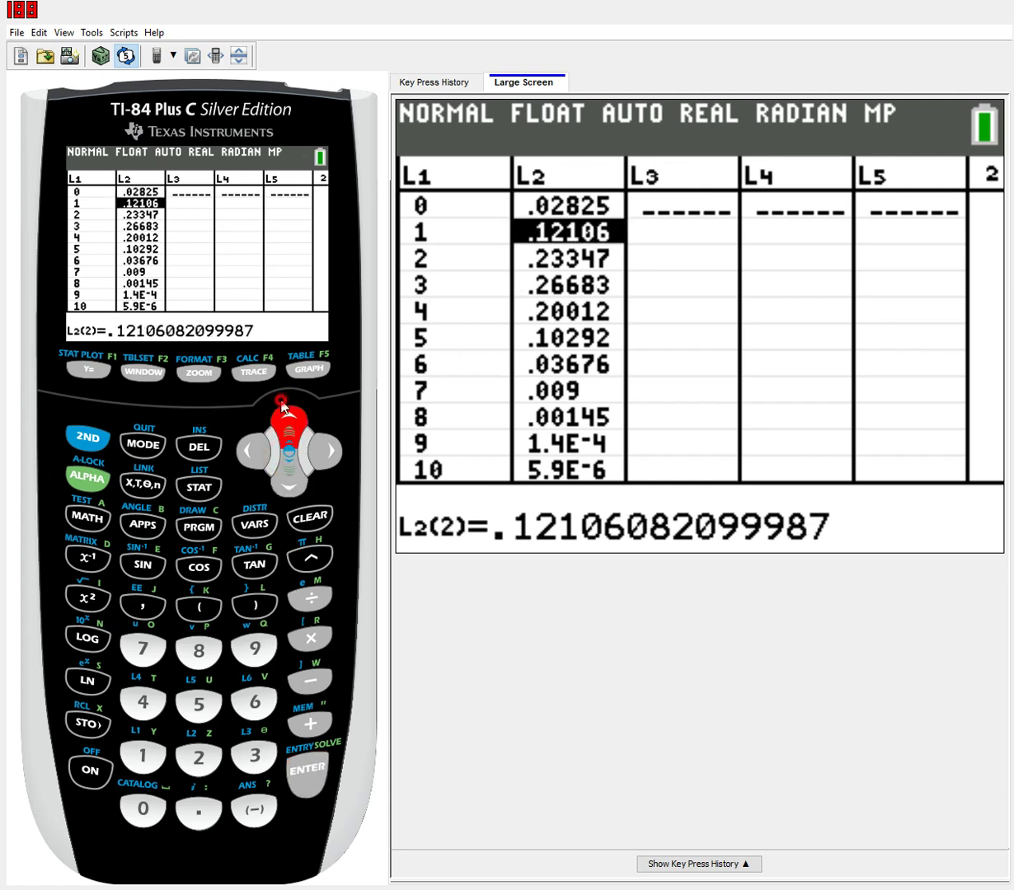
left_click(279, 457)
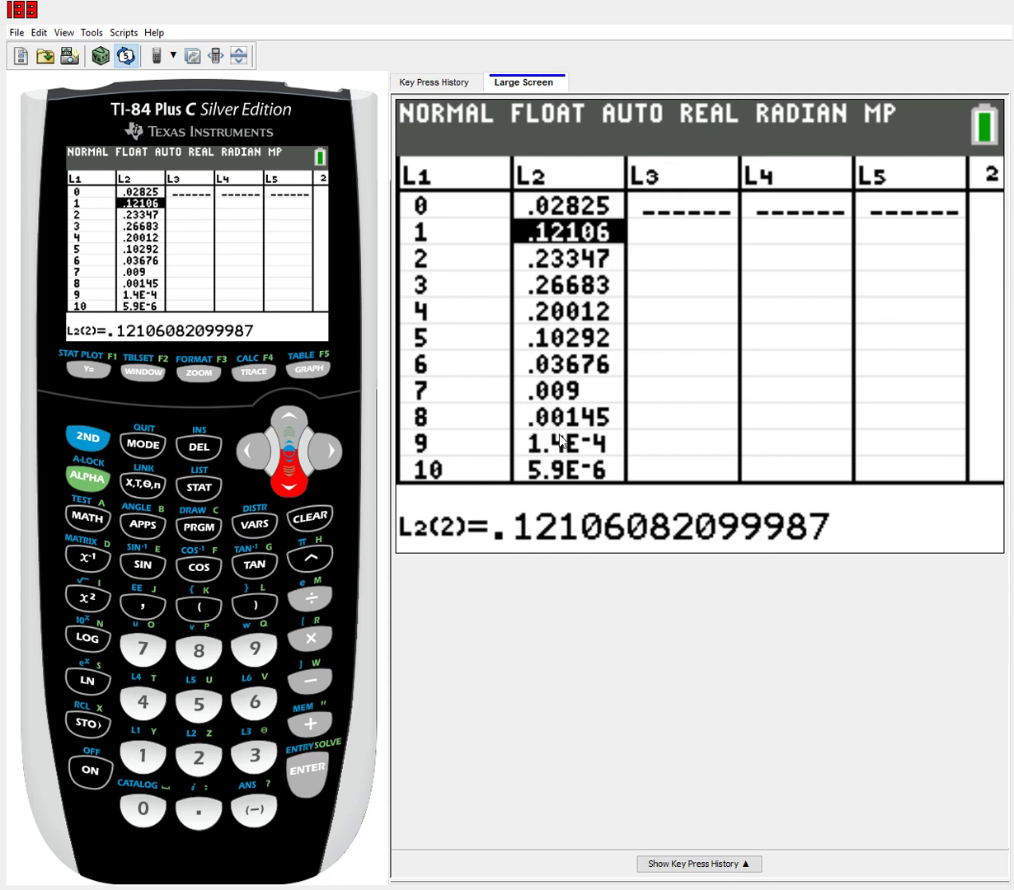
- Step down through the L2 probabilities to the value for x = 9
left_click(282, 468)
left_click(281, 468)
left_click(281, 468)
left_click(281, 467)
left_click(280, 467)
left_click(280, 467)
left_click(280, 467)
left_click(279, 467)
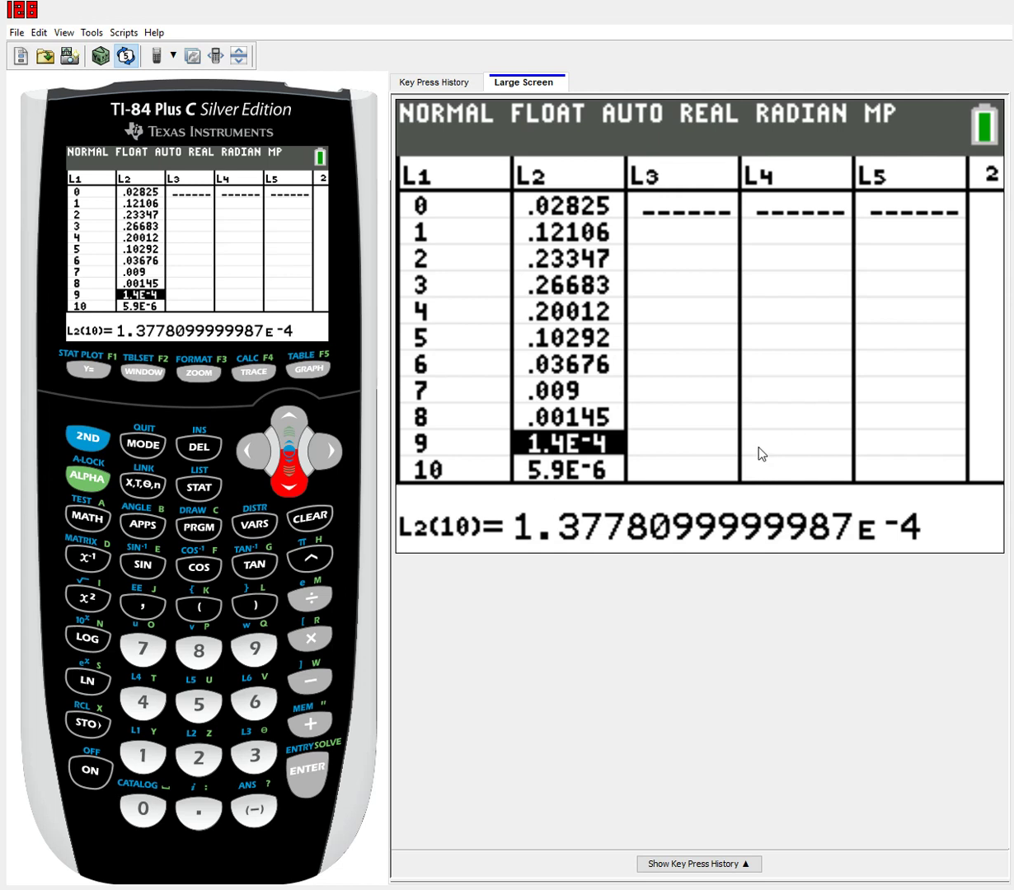
- Check the last L2 value, 5.9E-6, then move the cursor to the L3 column
left_click(289, 482)
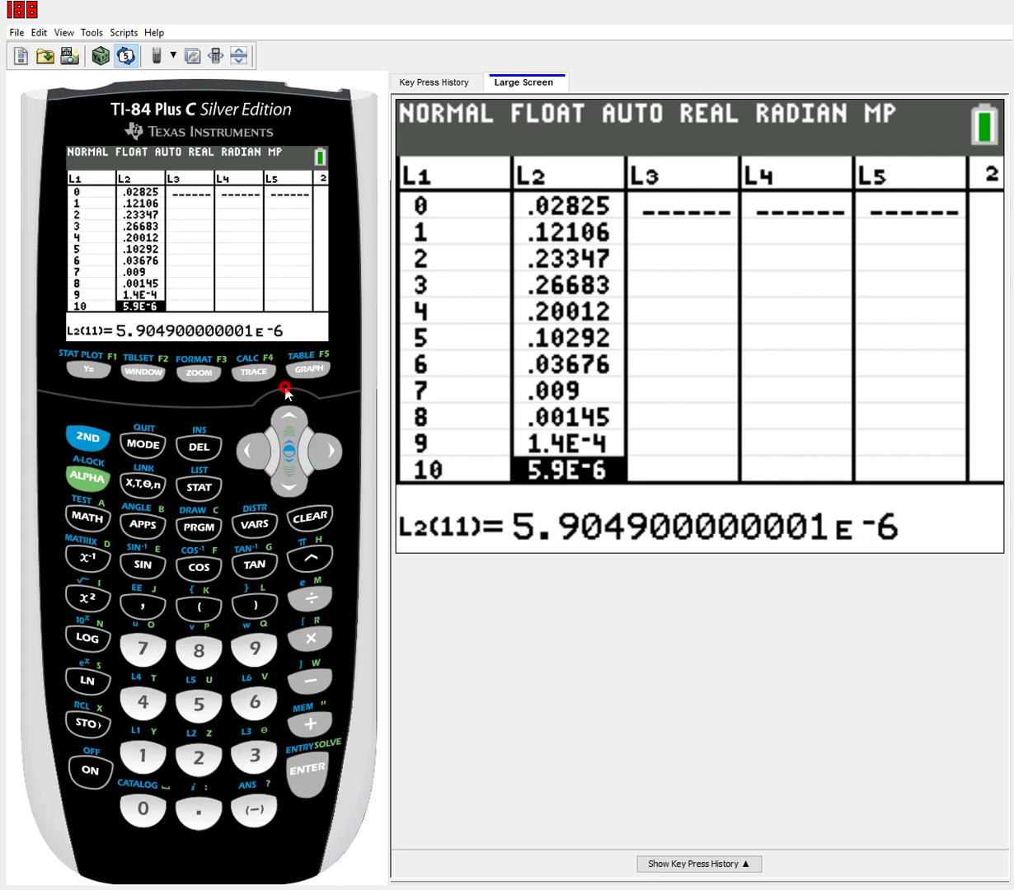
left_click(289, 421)
left_click(280, 464)
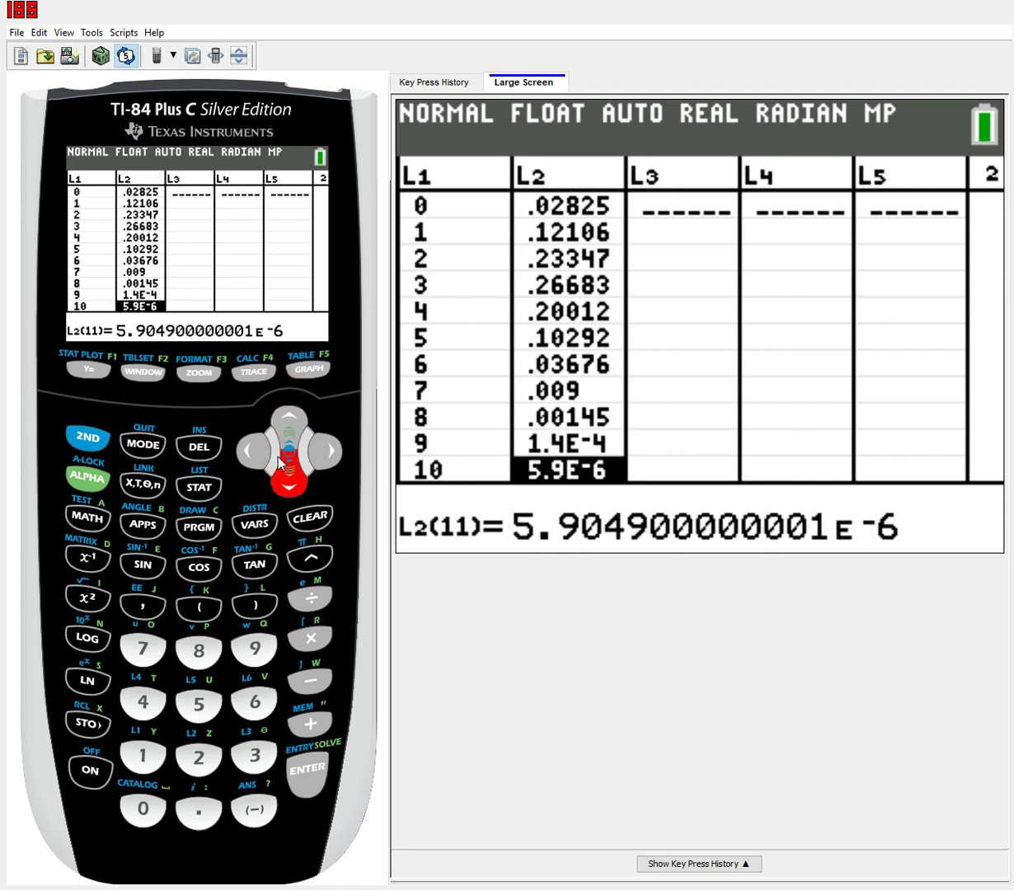
left_click(282, 466)
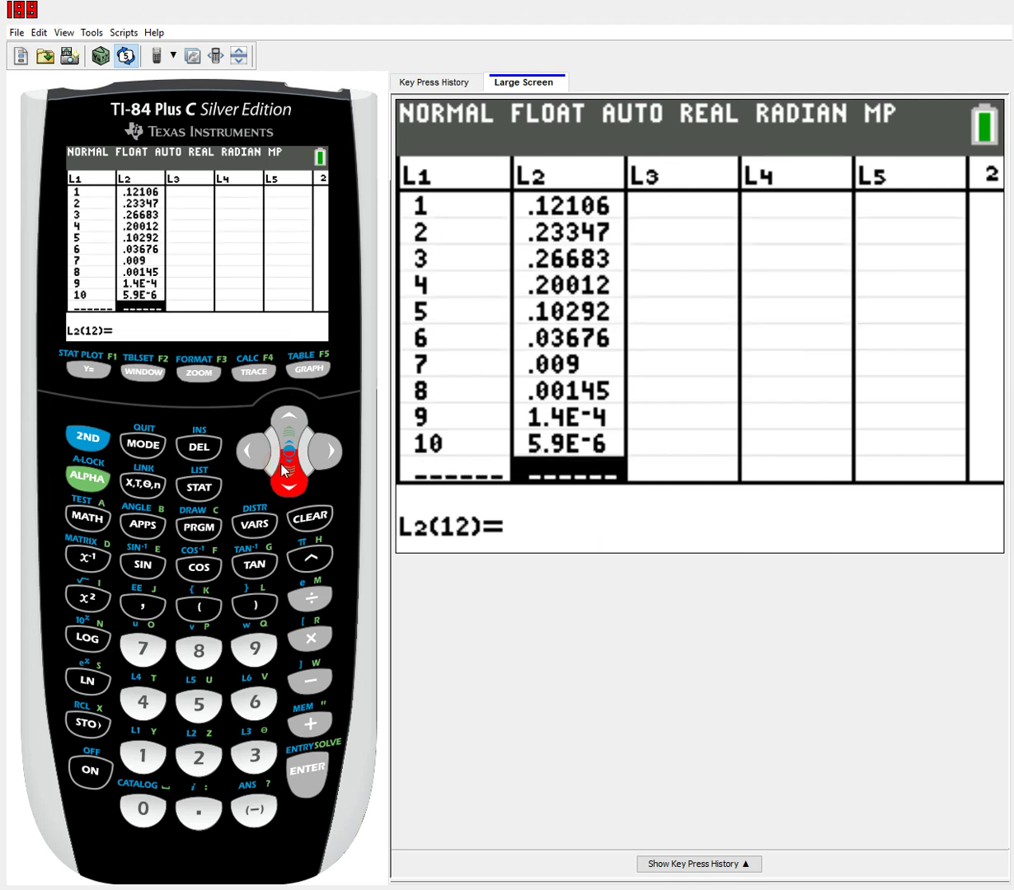
left_click(288, 422)
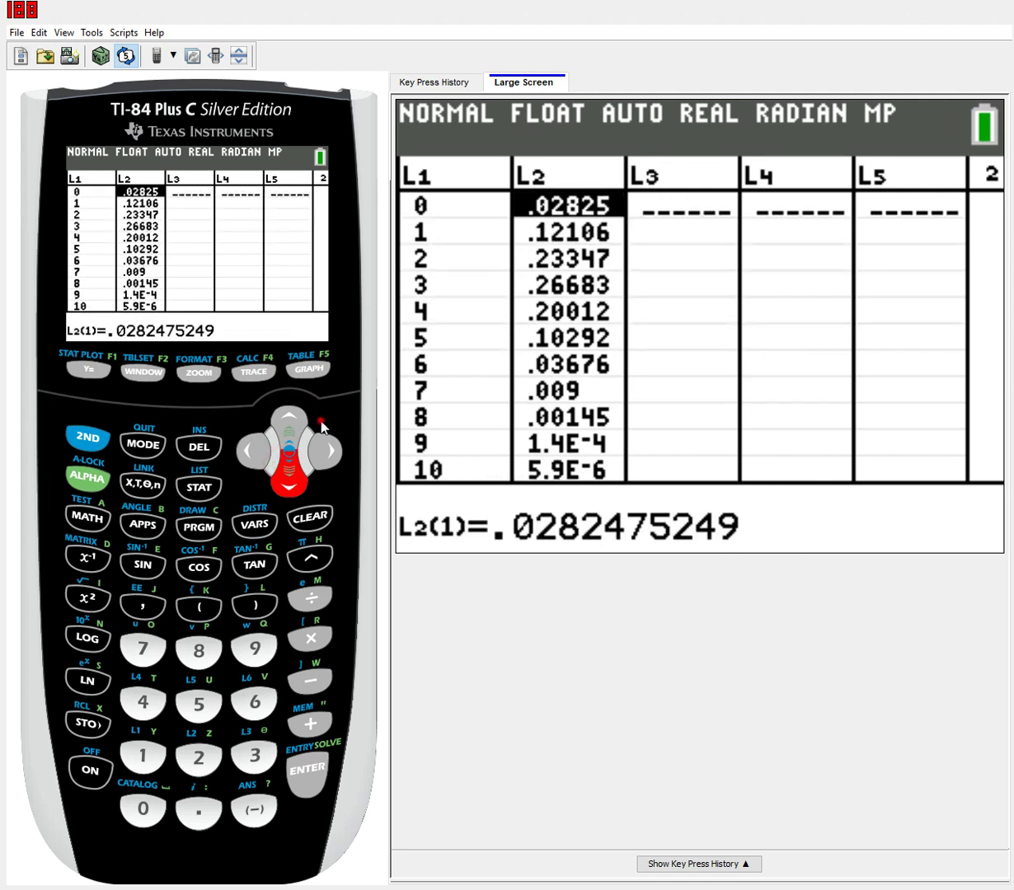
left_click(324, 427)
left_click(253, 443)
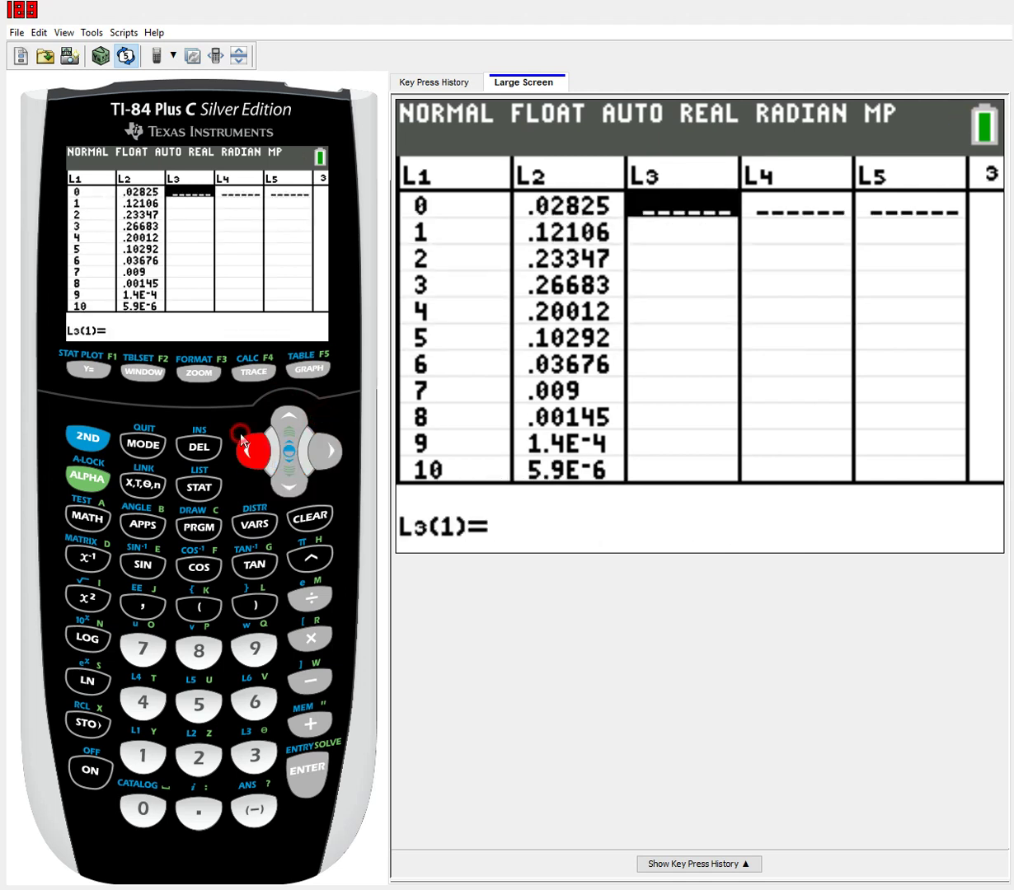
left_click(314, 427)
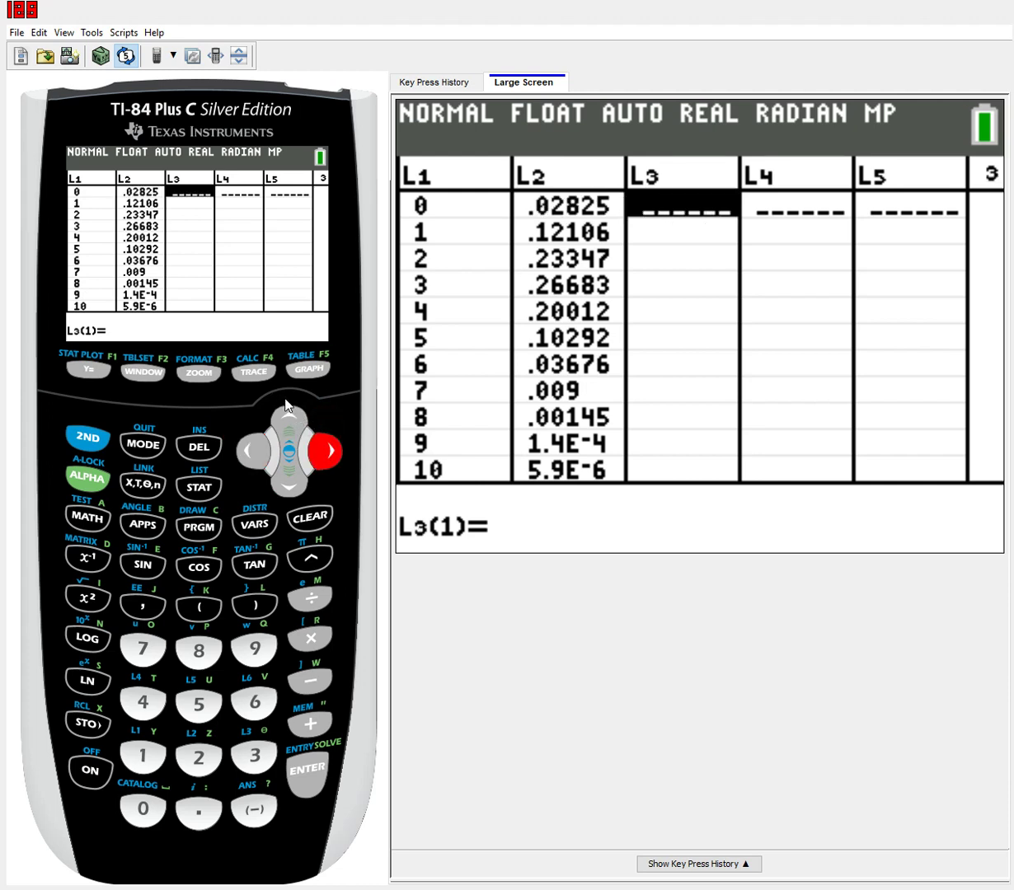
- Select the L3 column heading so a formula can define the whole list
left_click(287, 409)
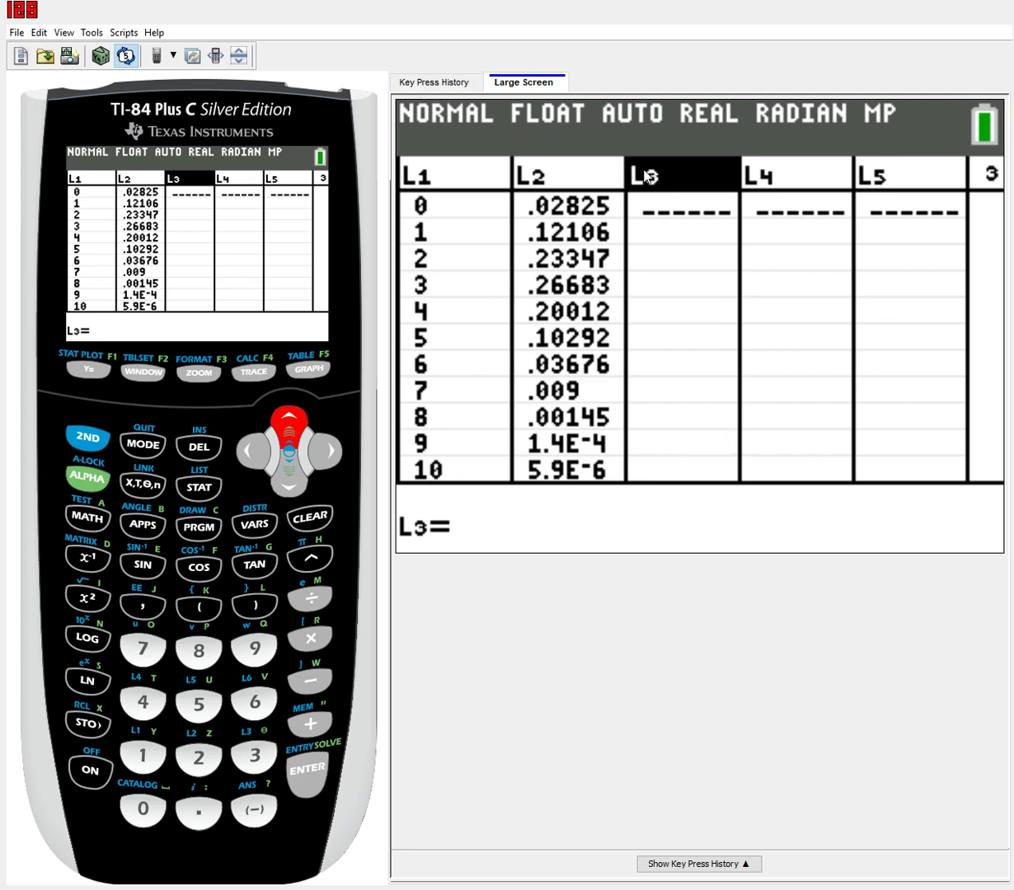
- Choose binomcdf from the DISTR distribution menu for the L3 formula
left_click(89, 432)
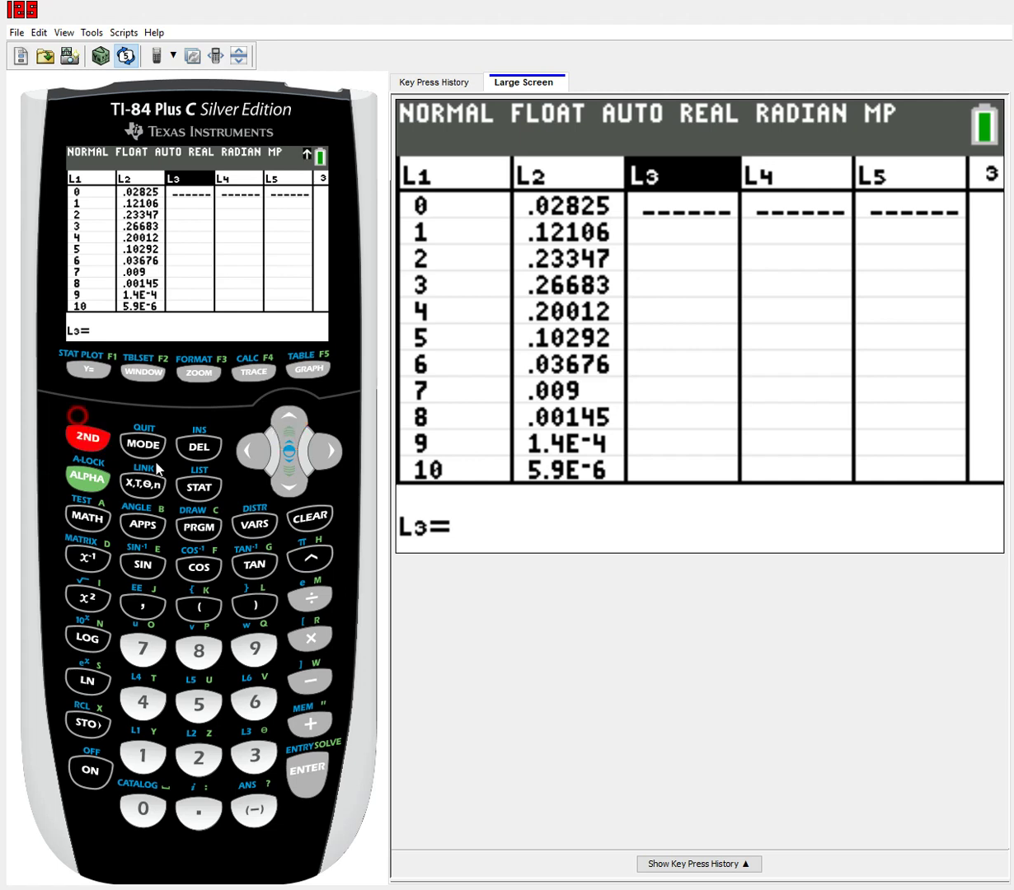
left_click(249, 515)
left_click(288, 472)
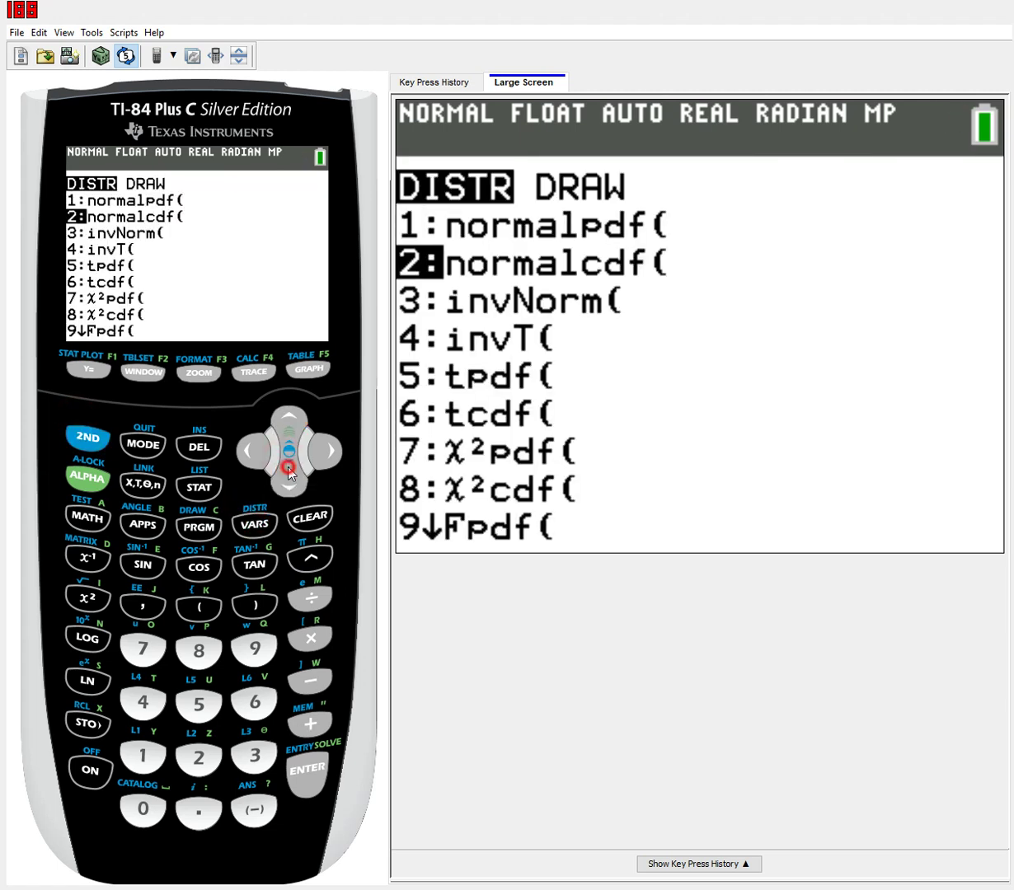
left_click(288, 473)
left_click(287, 471)
left_click(287, 471)
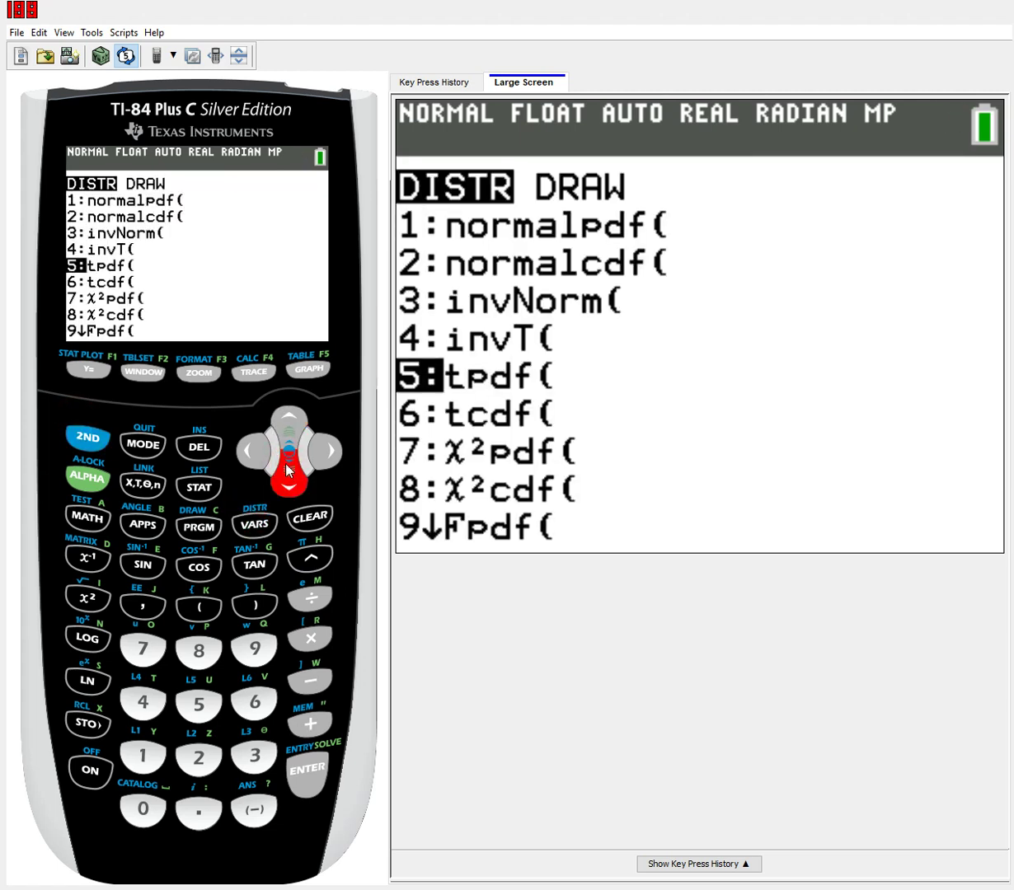
left_click(288, 472)
left_click(287, 471)
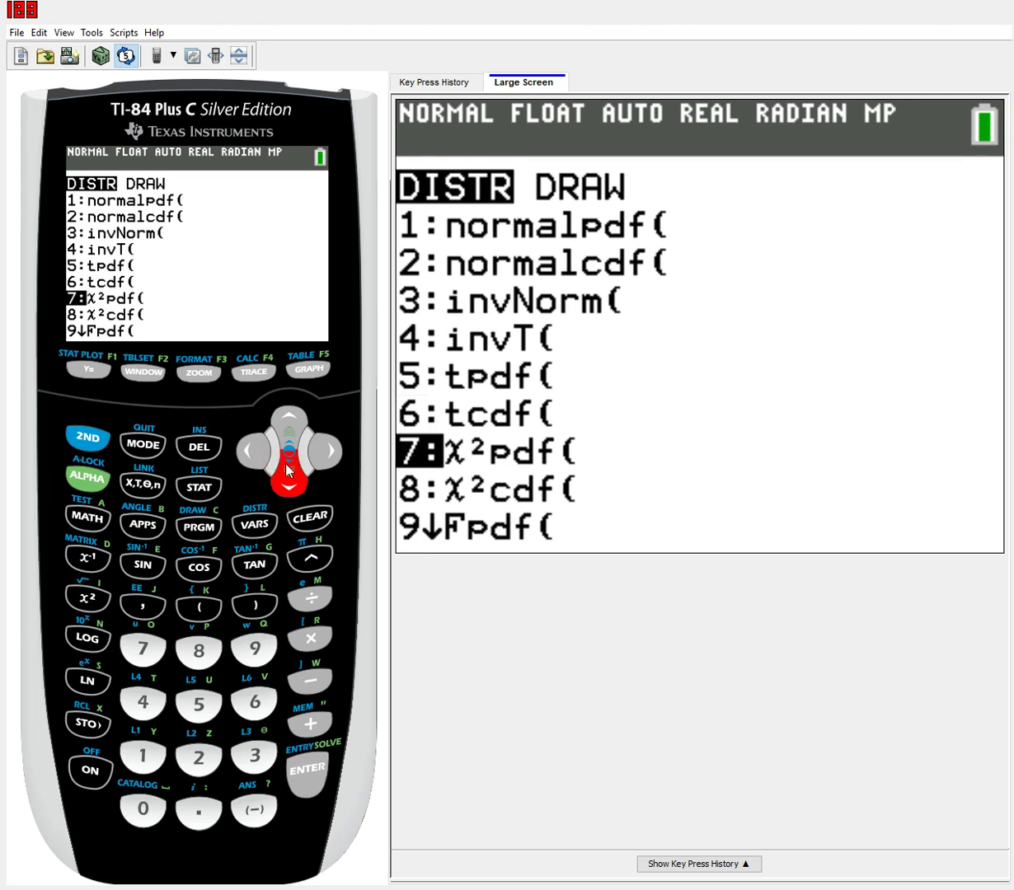
left_click(287, 471)
left_click(288, 472)
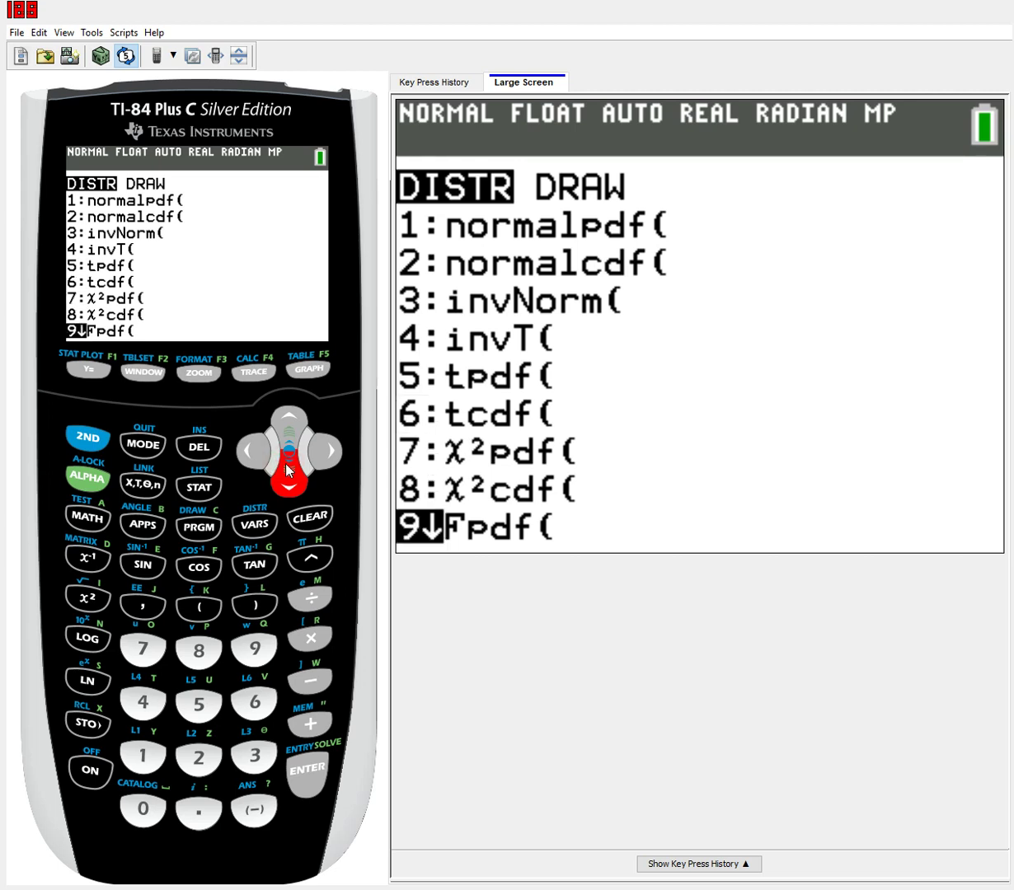
left_click(288, 471)
left_click(288, 471)
left_click(288, 472)
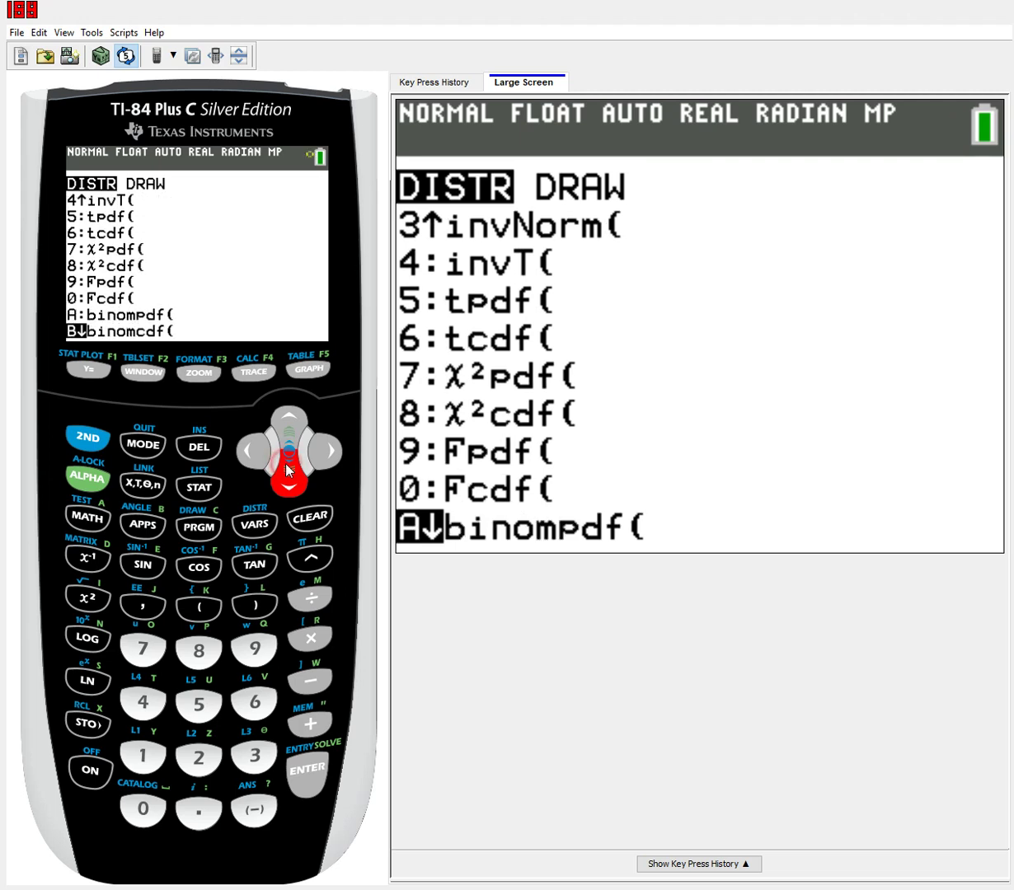
left_click(299, 761)
- Enter trials 10, p .3 and x value L1, then paste binomcdf(10,.3,L1)
left_click(139, 762)
left_click(142, 806)
left_click(306, 768)
left_click(199, 806)
left_click(254, 755)
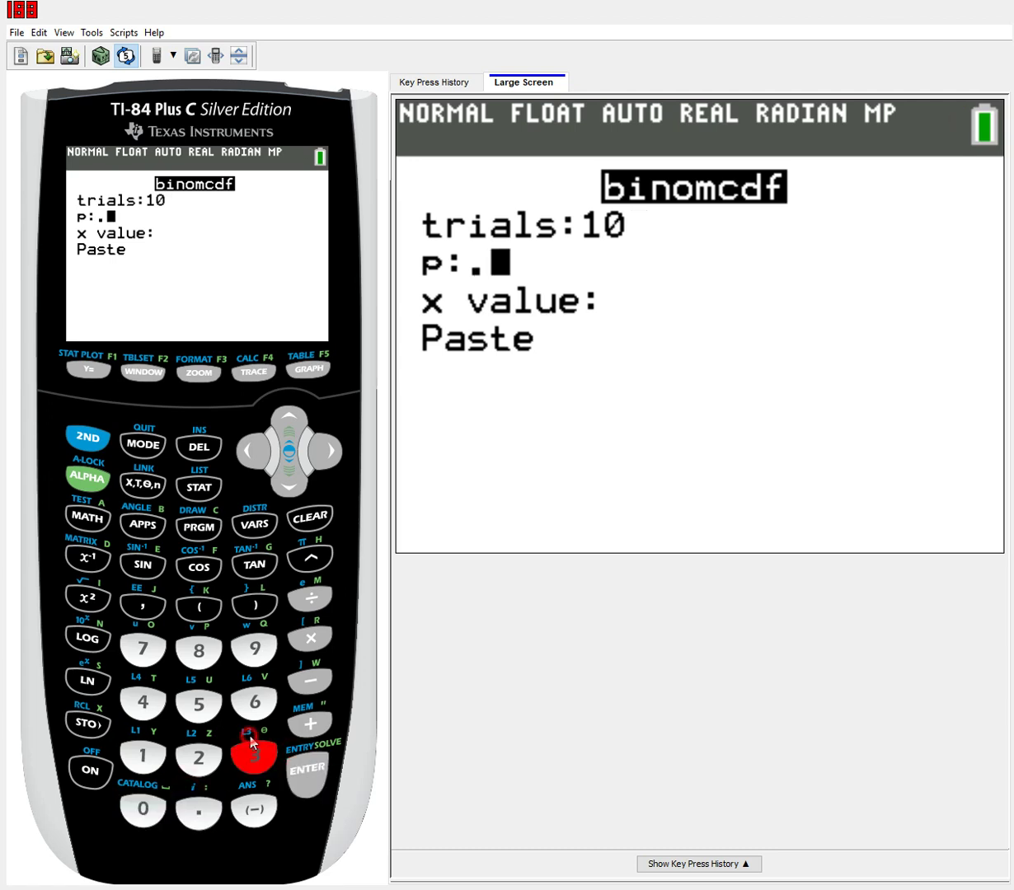
left_click(304, 765)
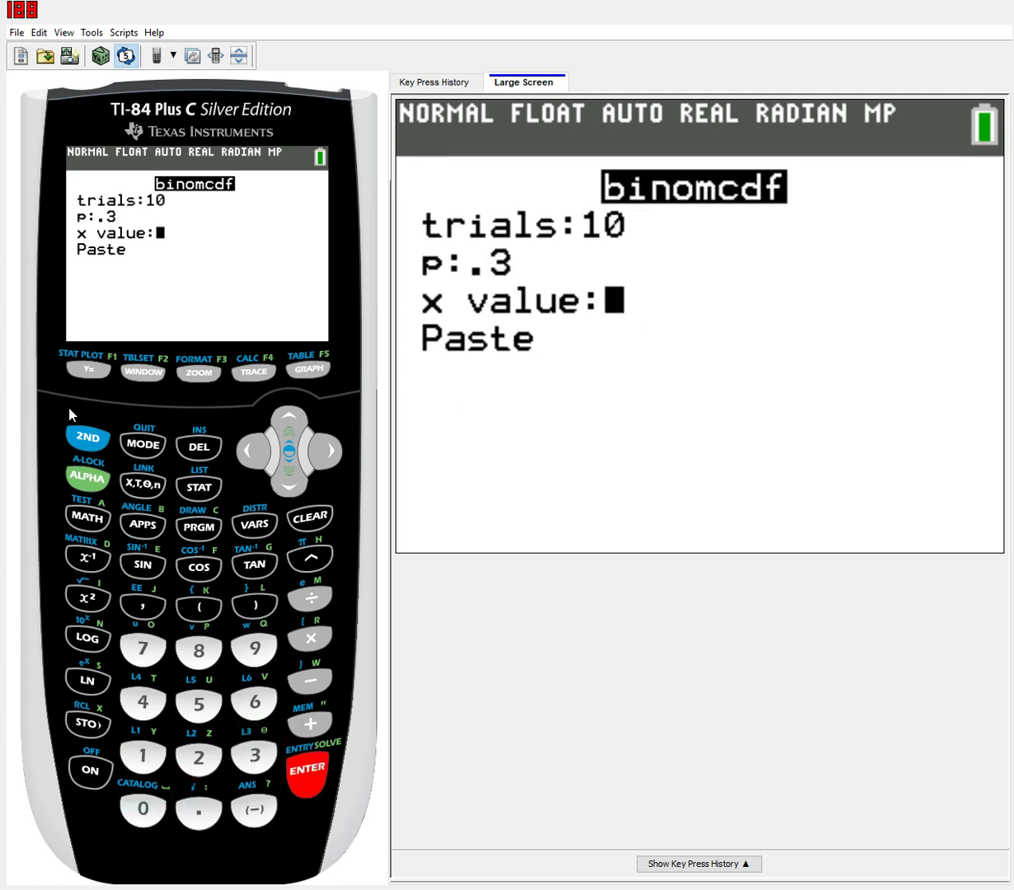
left_click(87, 437)
left_click(142, 755)
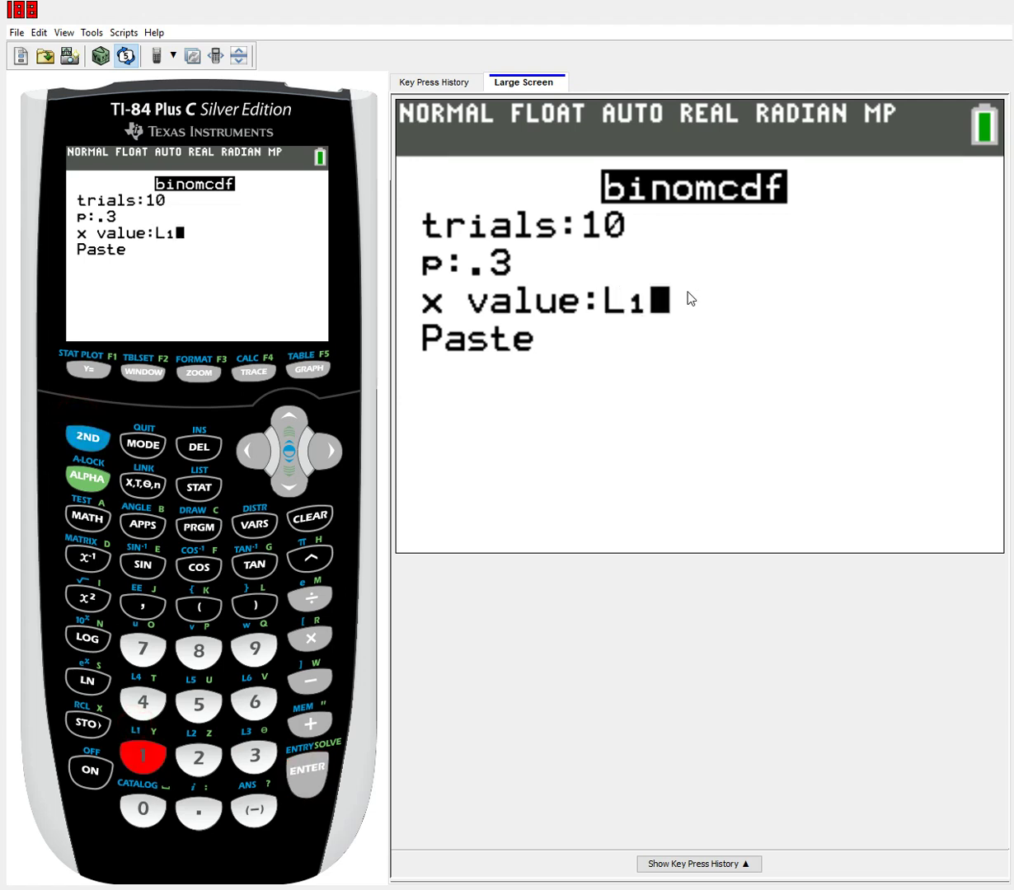
left_click(304, 765)
left_click(303, 765)
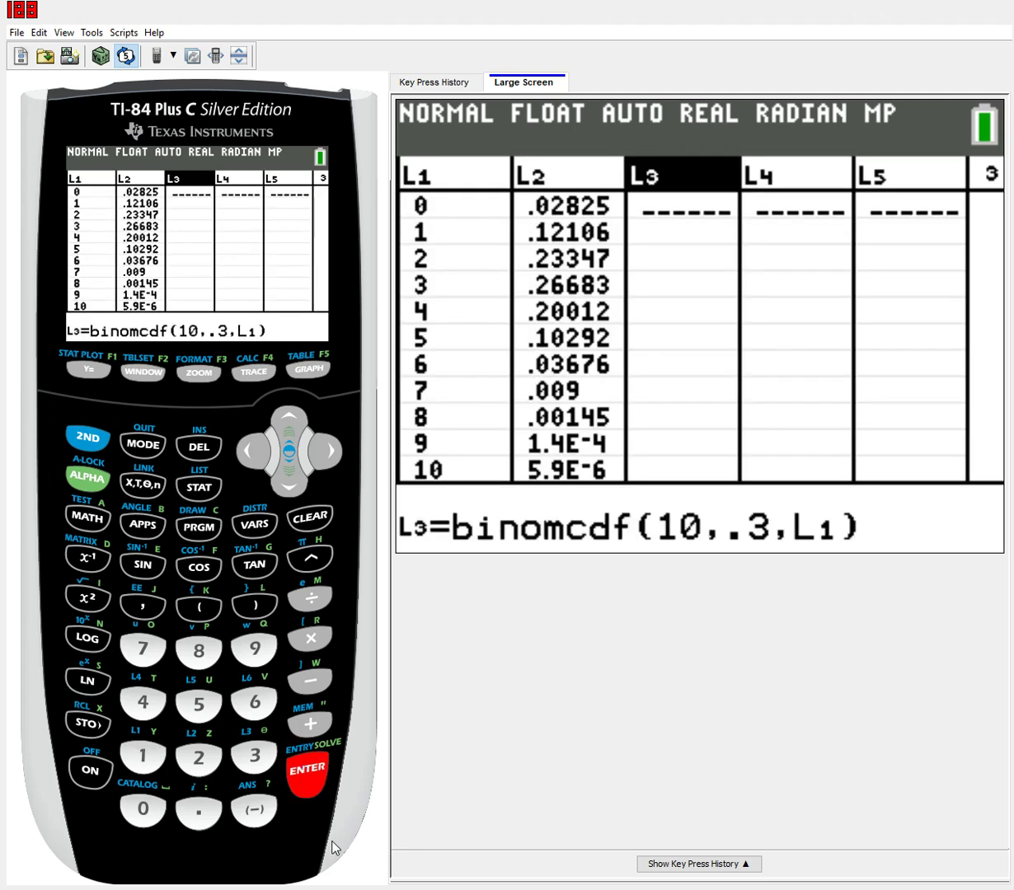
- Evaluate binomcdf(10,.3,L1) into L3, giving cumulative values from .02825 up to 1
left_click(305, 766)
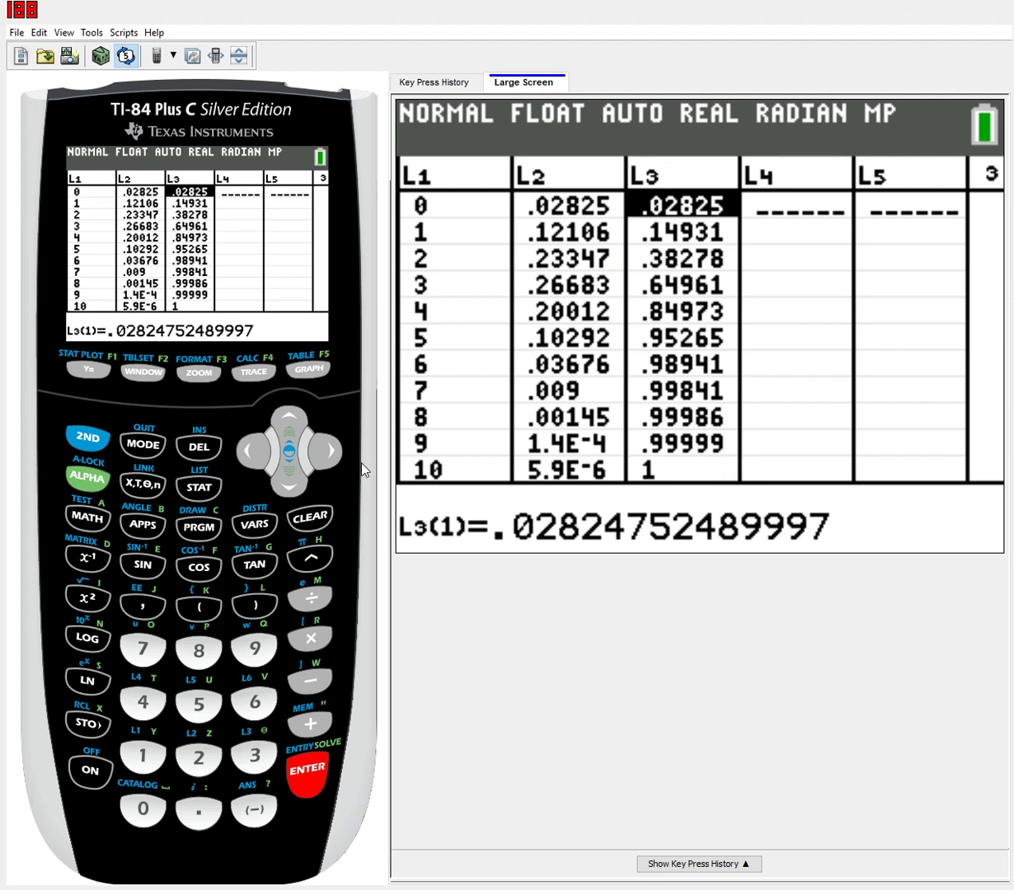
- Move the cursor to the L1 heading to show its full contents, 0 through 10
key("Left")
key("Up")
key("Left")
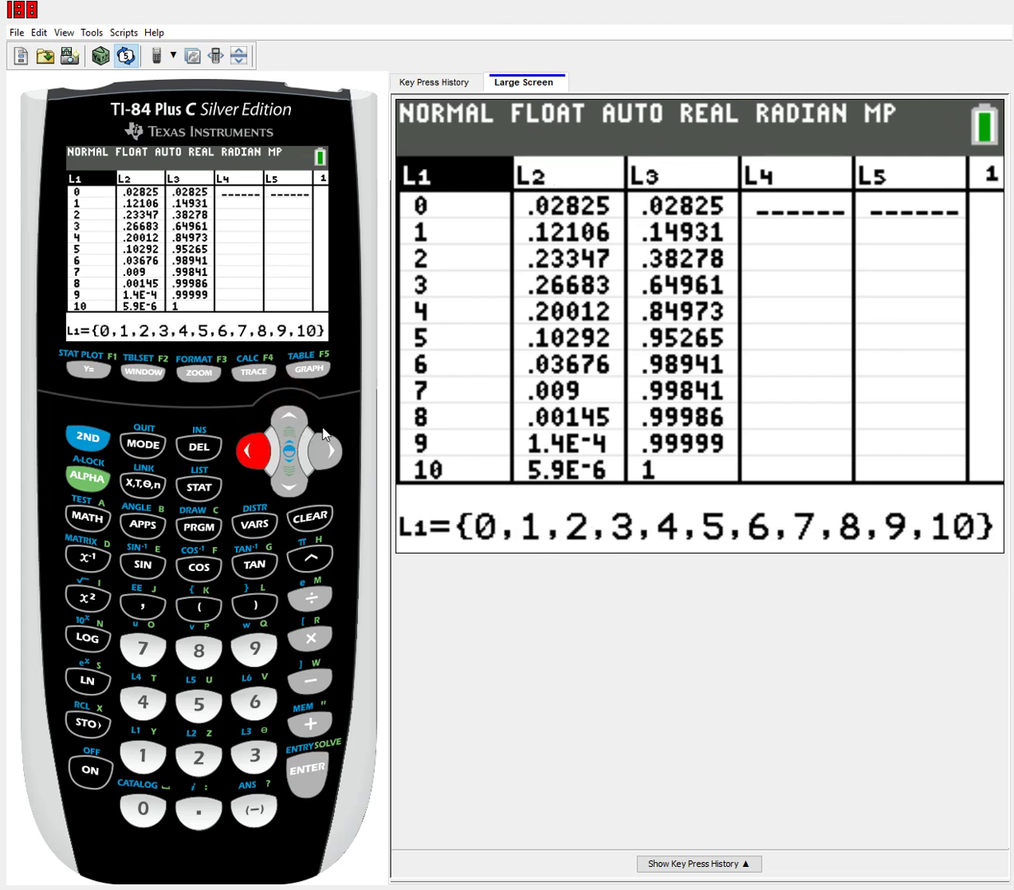